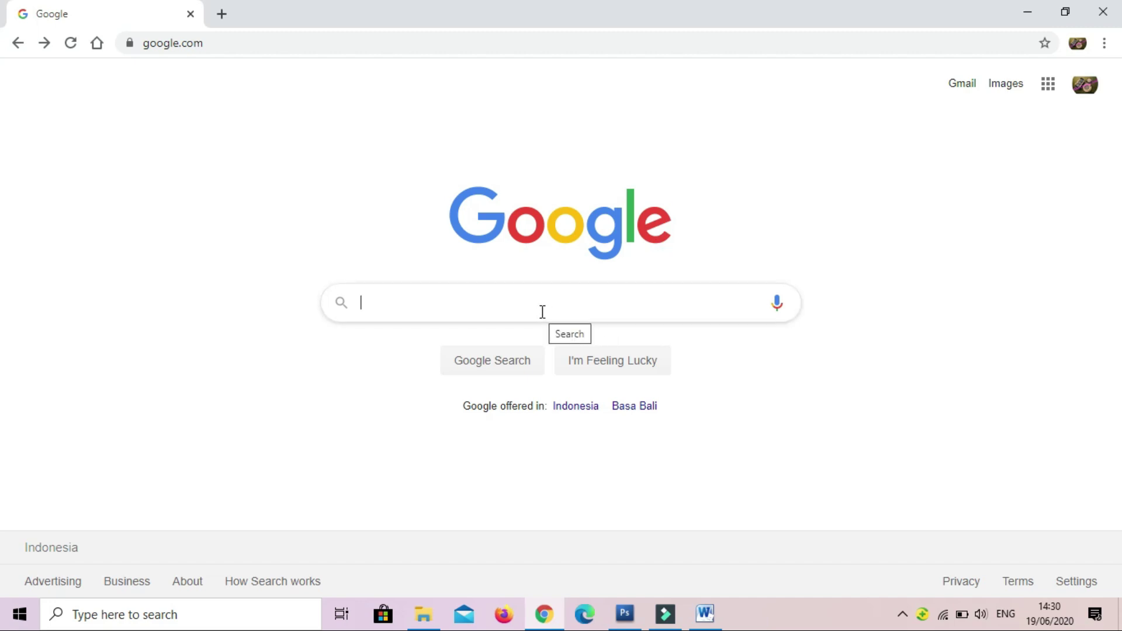
Search Google for google.form and open the Google Forms: Sign-in result.
{"action": "type", "text": "G"}
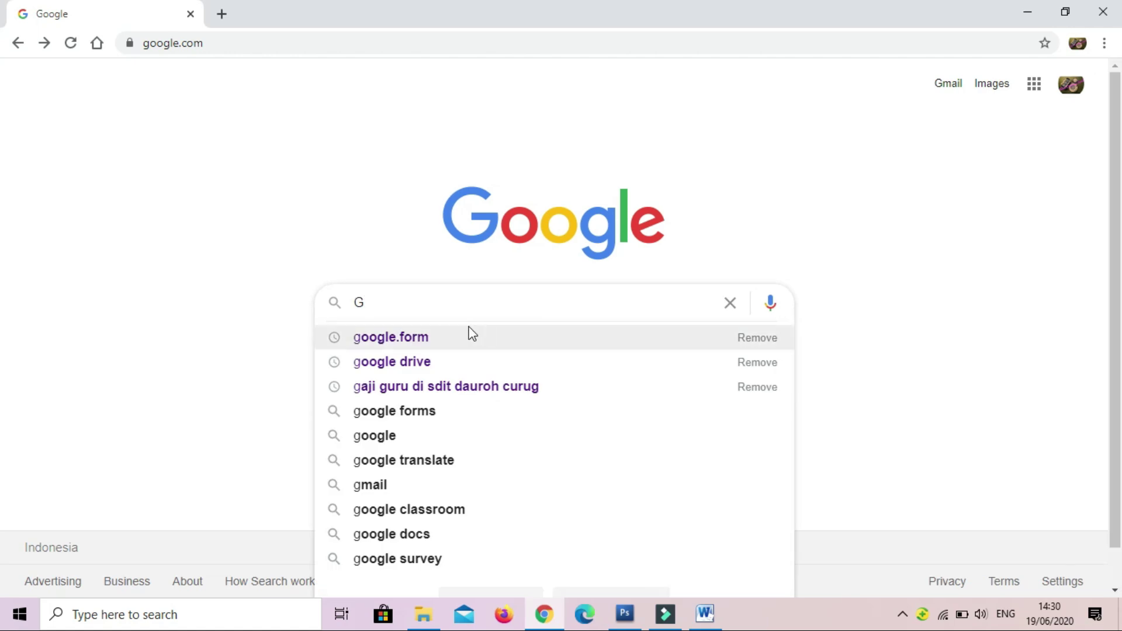
{"action": "left_click", "coordinate": [446, 338]}
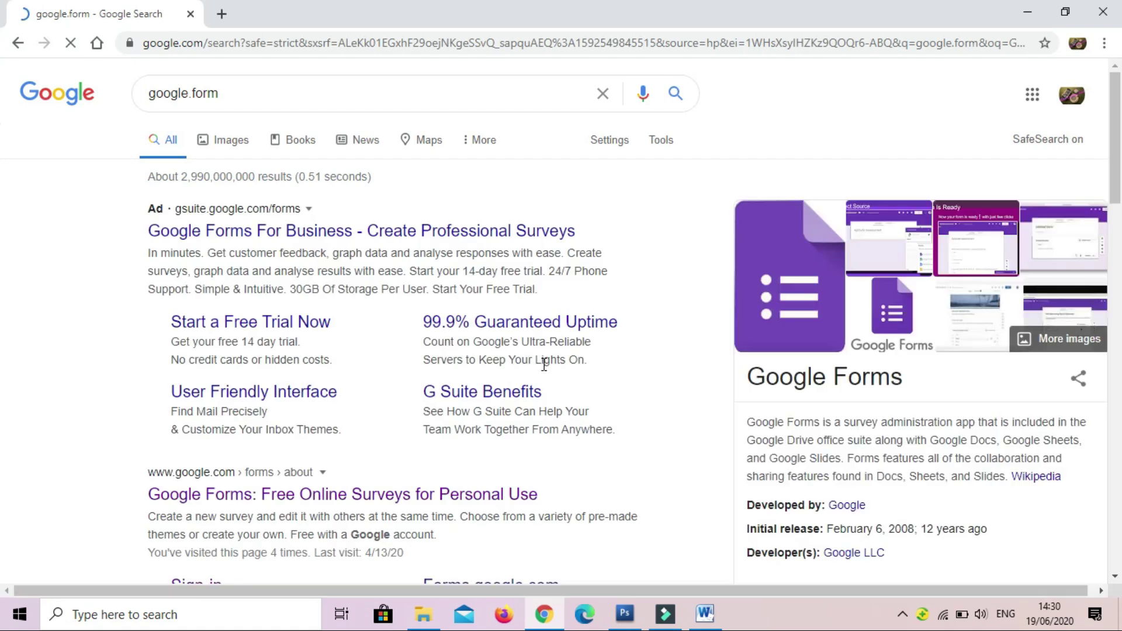
{"action": "scroll", "coordinate": [544, 364], "scroll_direction": "down", "scroll_amount": 3}
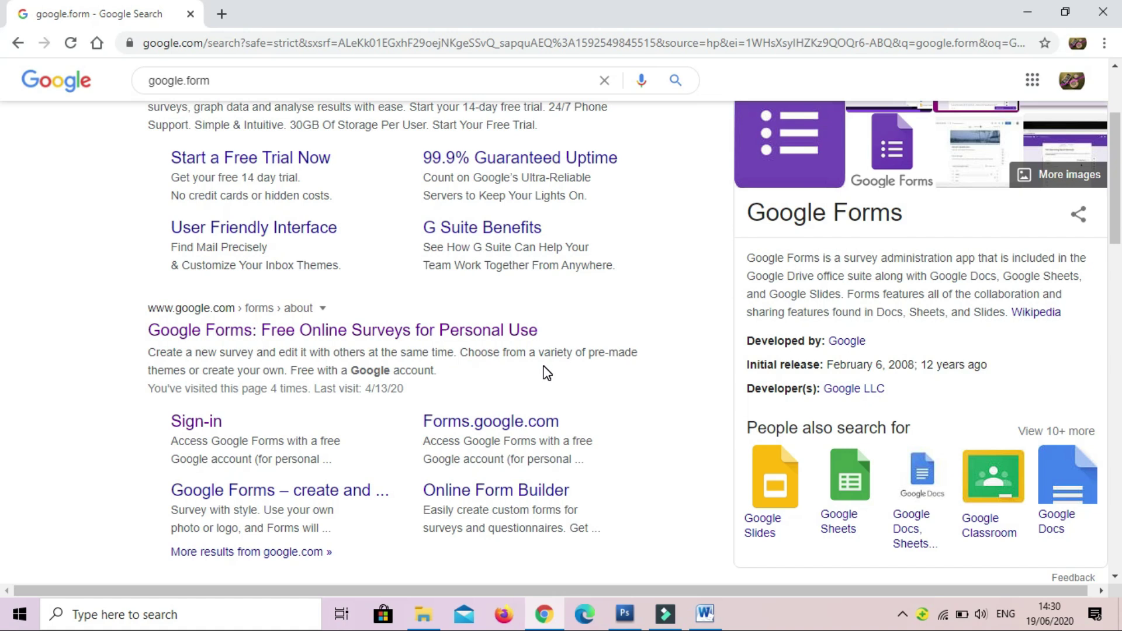
{"action": "scroll", "coordinate": [547, 373], "scroll_direction": "up", "scroll_amount": 3}
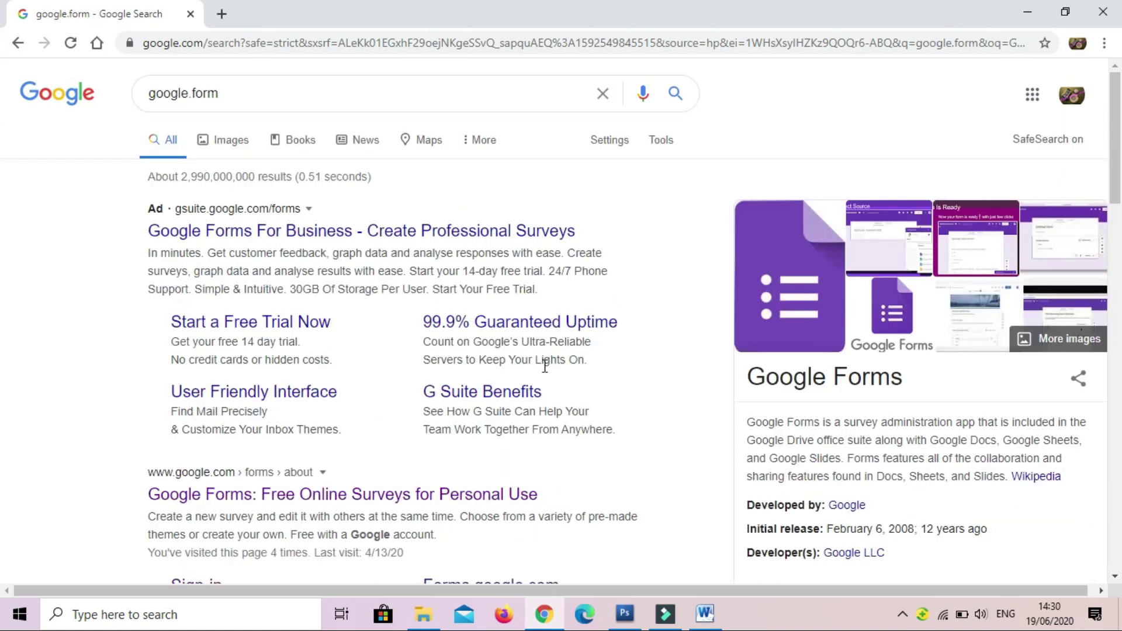
{"action": "scroll", "coordinate": [546, 366], "scroll_direction": "down", "scroll_amount": 4}
{"action": "scroll", "coordinate": [548, 373], "scroll_direction": "down", "scroll_amount": 3}
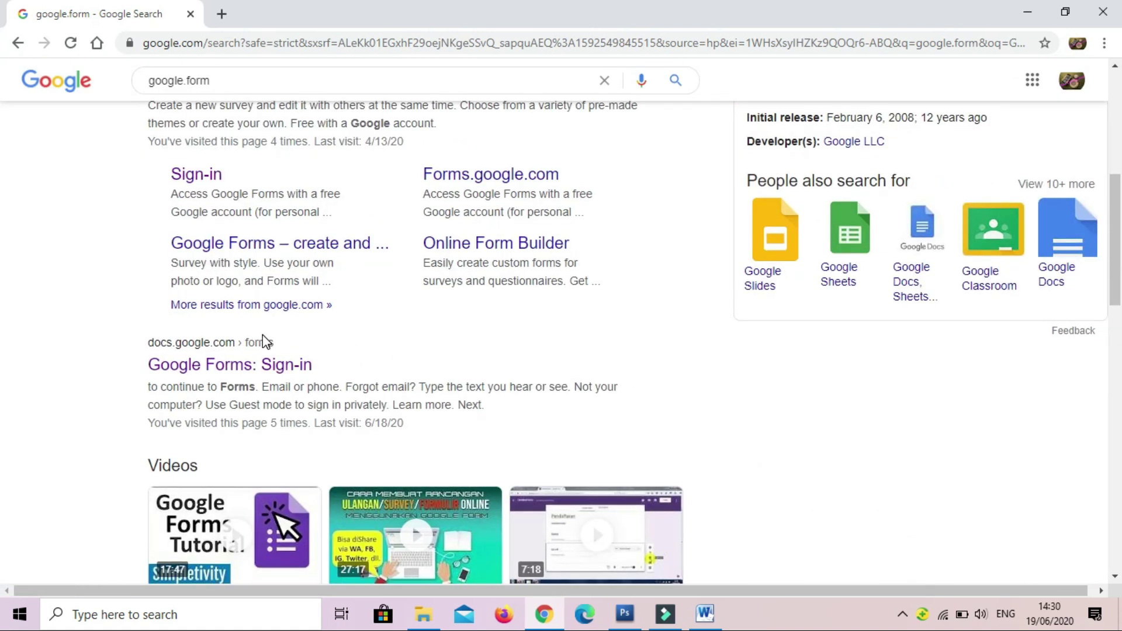
{"action": "scroll", "coordinate": [266, 344], "scroll_direction": "down", "scroll_amount": 1}
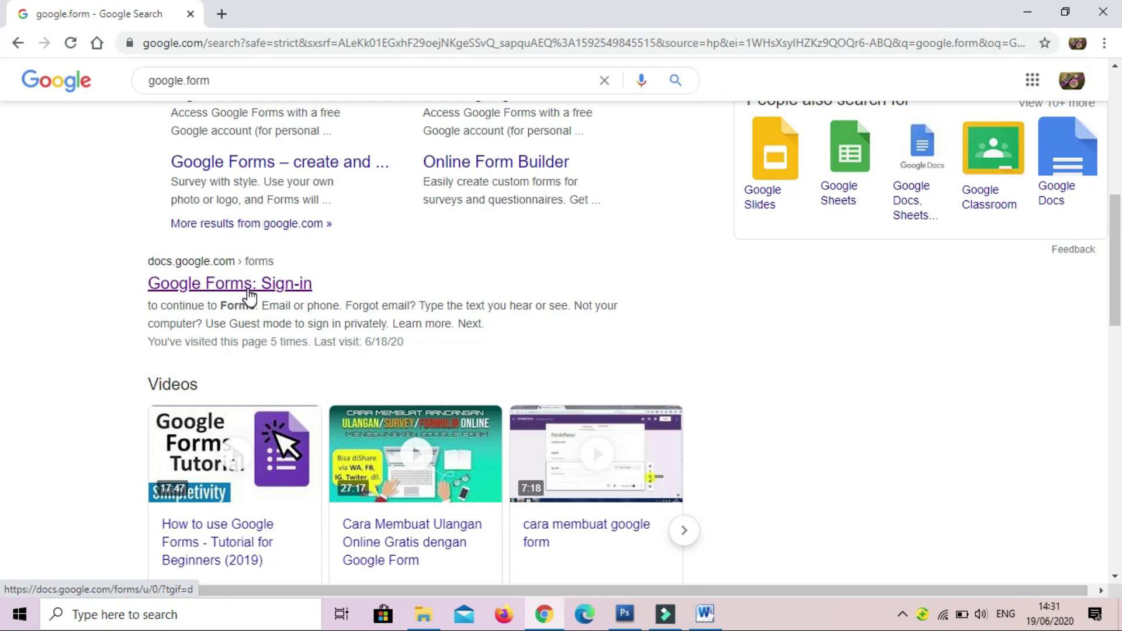
{"action": "left_click", "coordinate": [249, 294]}
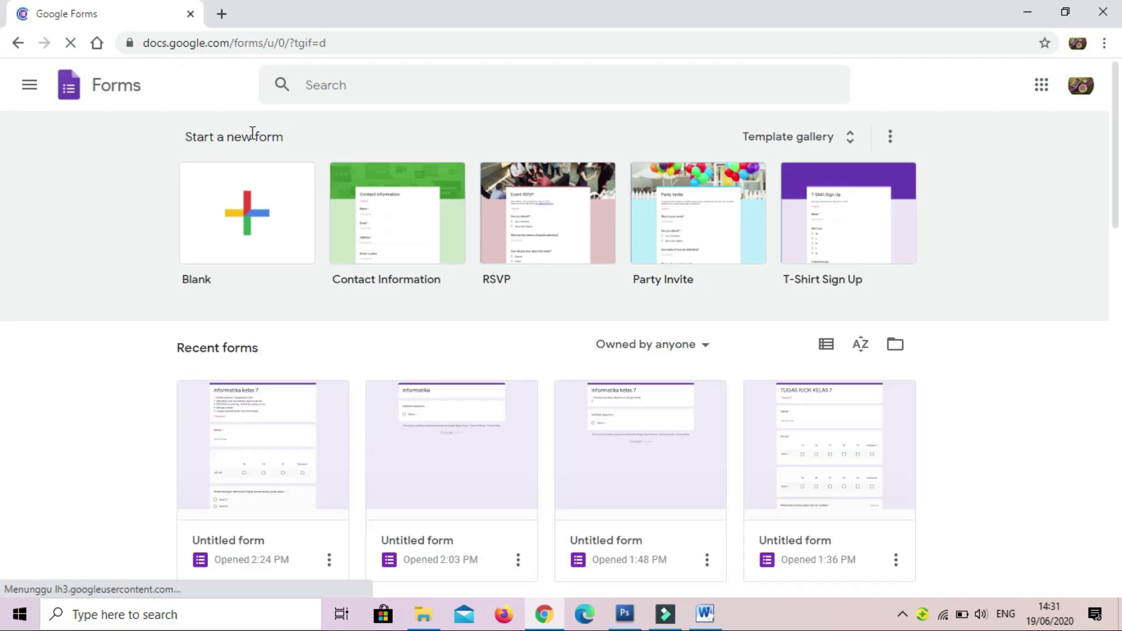
Create a blank form and turn on the option to make it a quiz in its settings.
{"action": "left_click", "coordinate": [248, 217]}
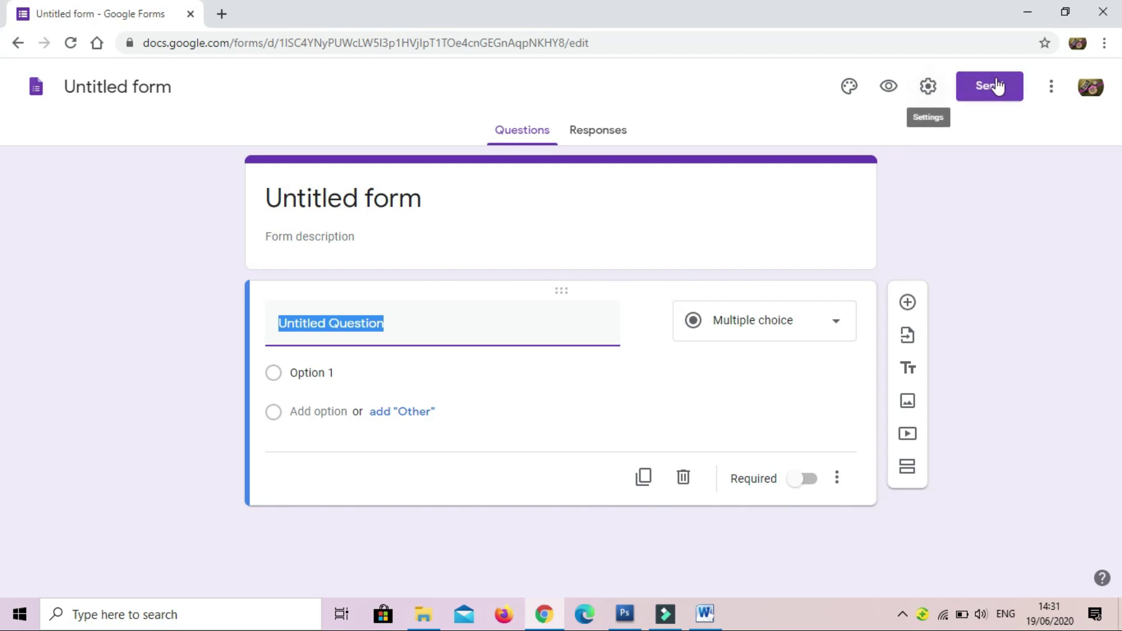
{"action": "left_click", "coordinate": [930, 89]}
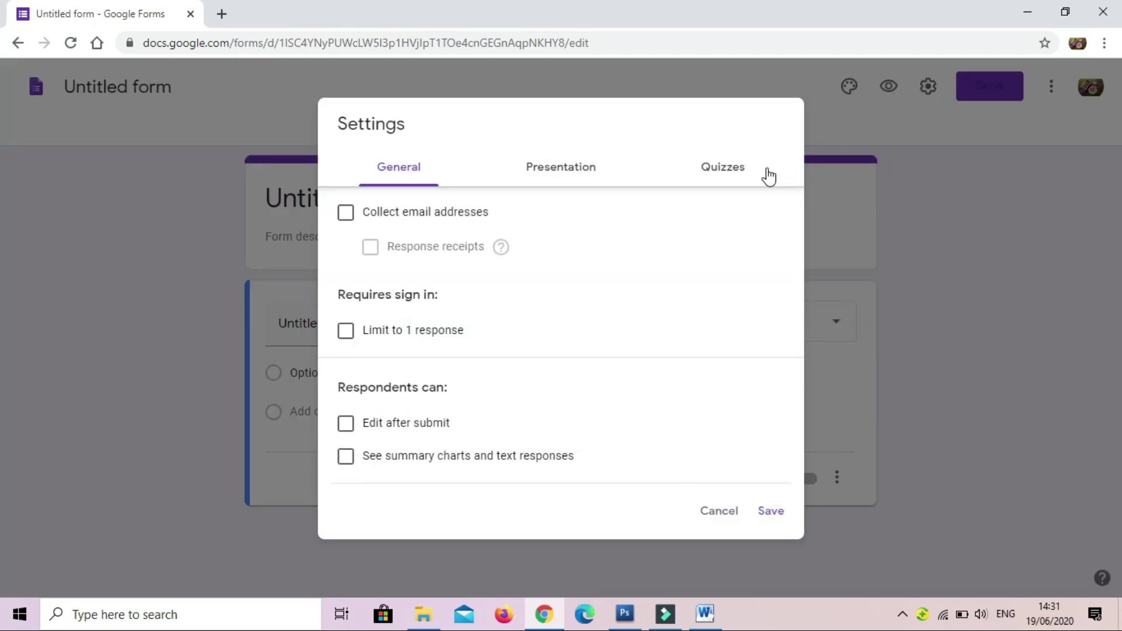
{"action": "left_click", "coordinate": [742, 175]}
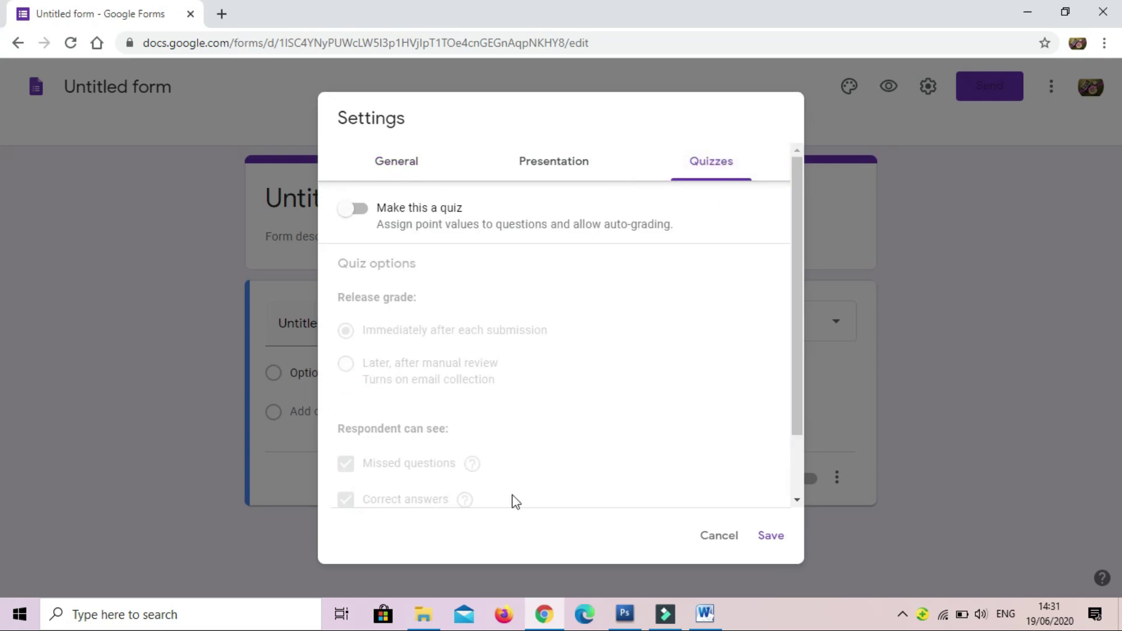
{"action": "left_click", "coordinate": [362, 212]}
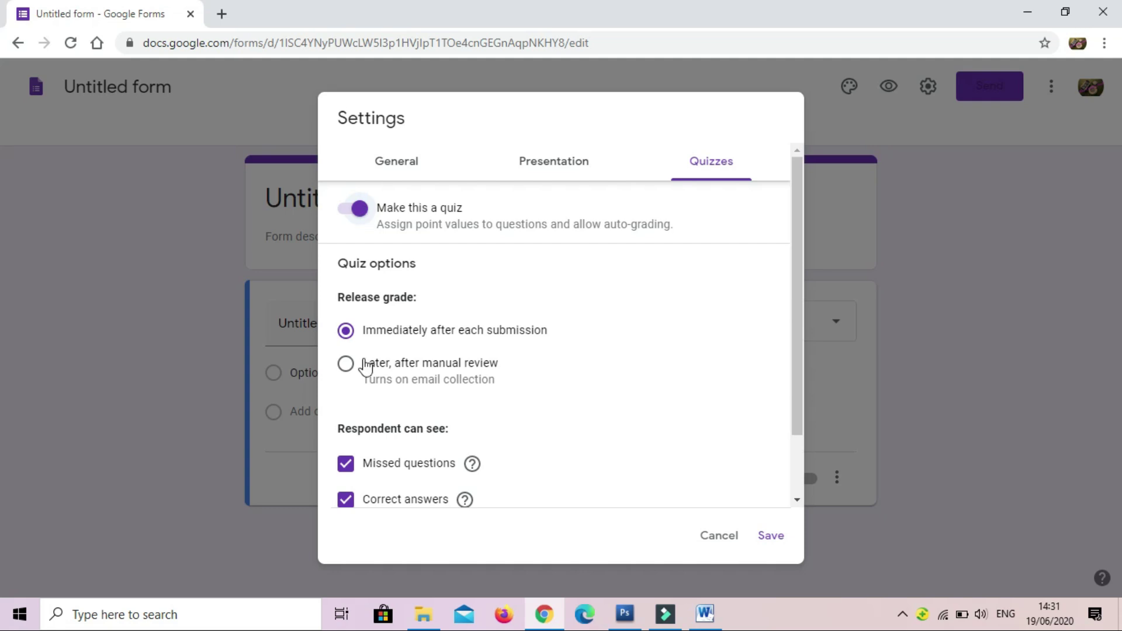
{"action": "scroll", "coordinate": [446, 425], "scroll_direction": "down", "scroll_amount": 2}
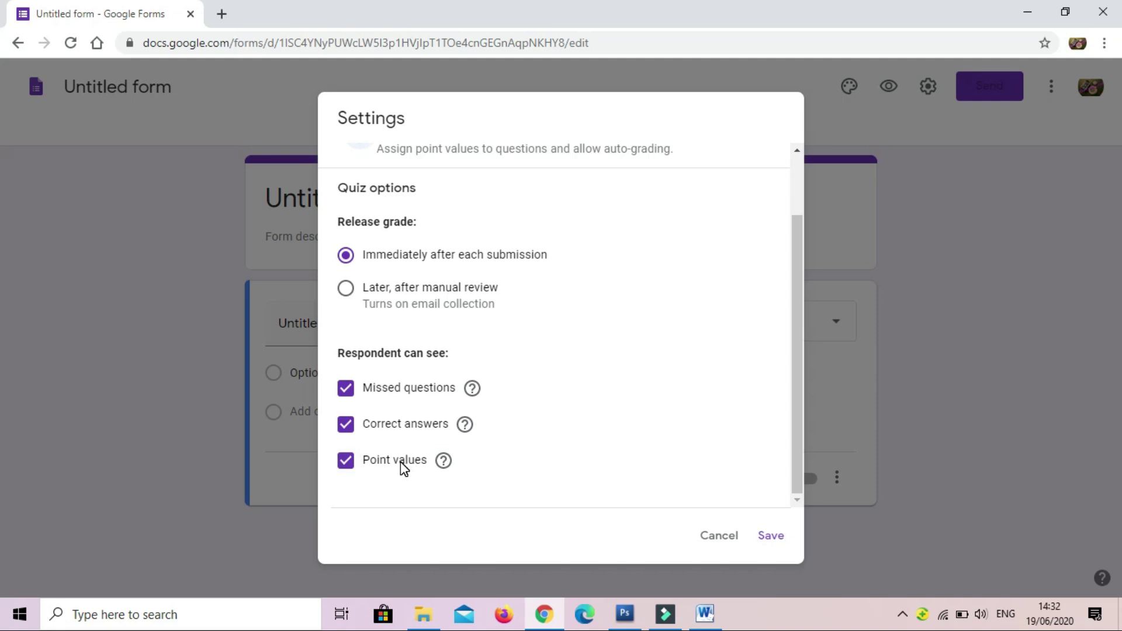
{"action": "left_click", "coordinate": [351, 460]}
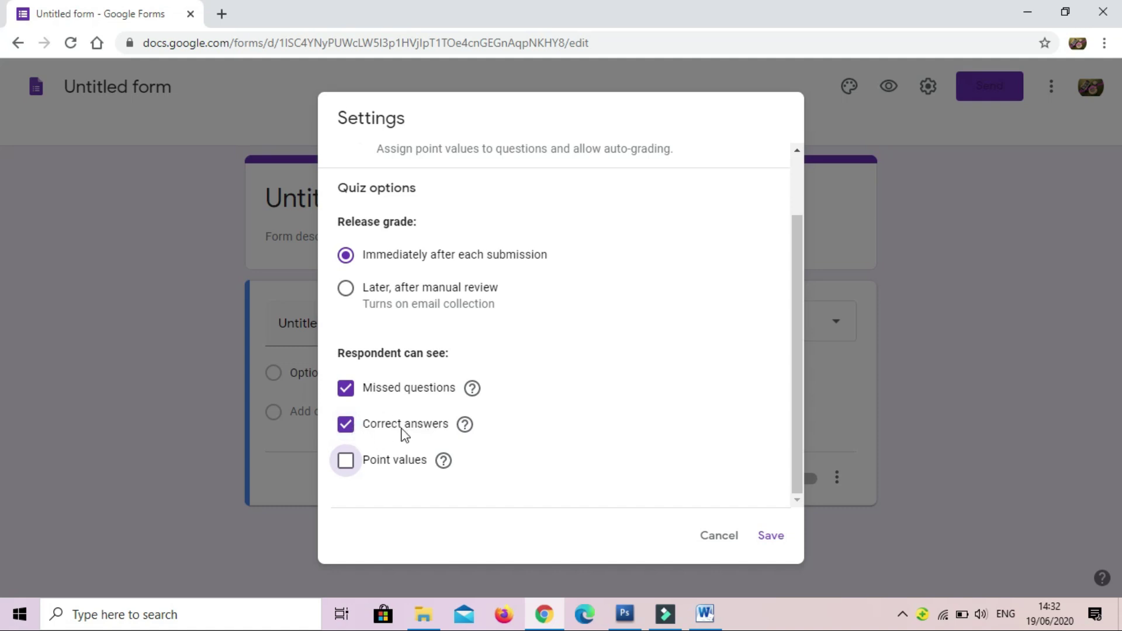
{"action": "left_click", "coordinate": [346, 426]}
{"action": "left_click", "coordinate": [345, 390]}
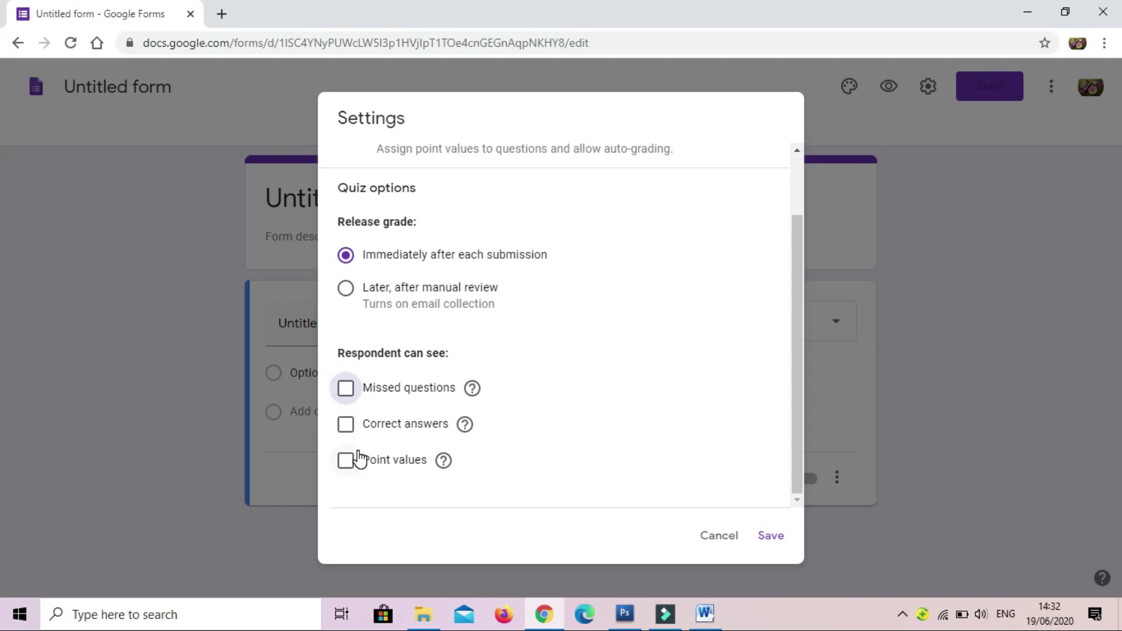
{"action": "left_click", "coordinate": [348, 390]}
{"action": "left_click", "coordinate": [346, 425]}
{"action": "left_click", "coordinate": [347, 461]}
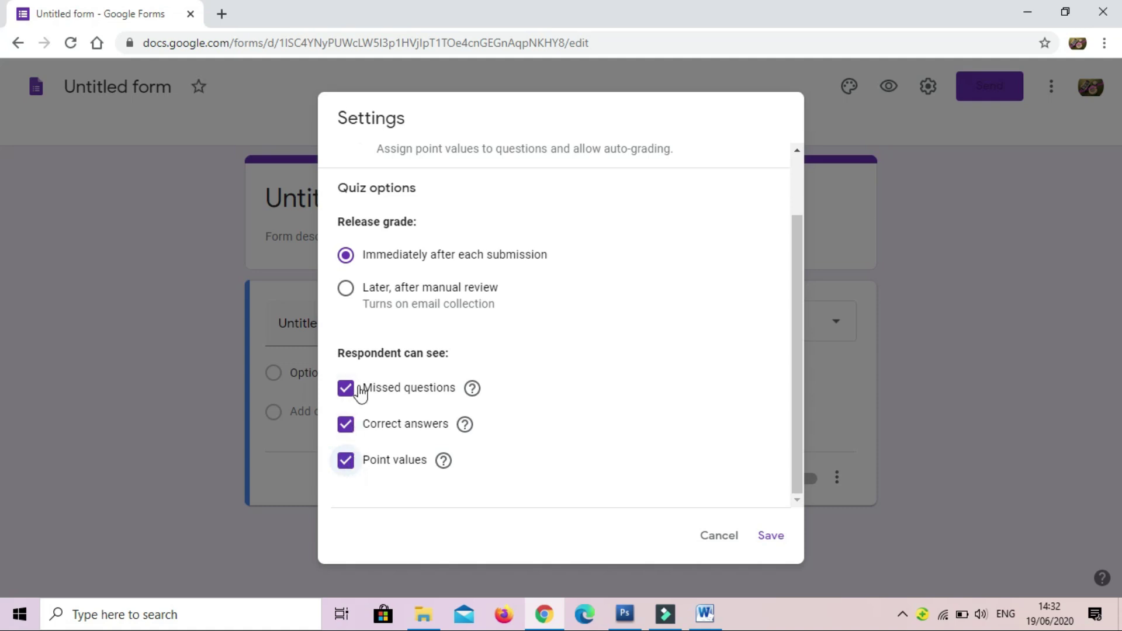
Hide point values, correct answers and missed questions from respondents and save the quiz settings.
{"action": "left_click", "coordinate": [346, 461]}
{"action": "left_click", "coordinate": [347, 427]}
{"action": "left_click", "coordinate": [345, 389]}
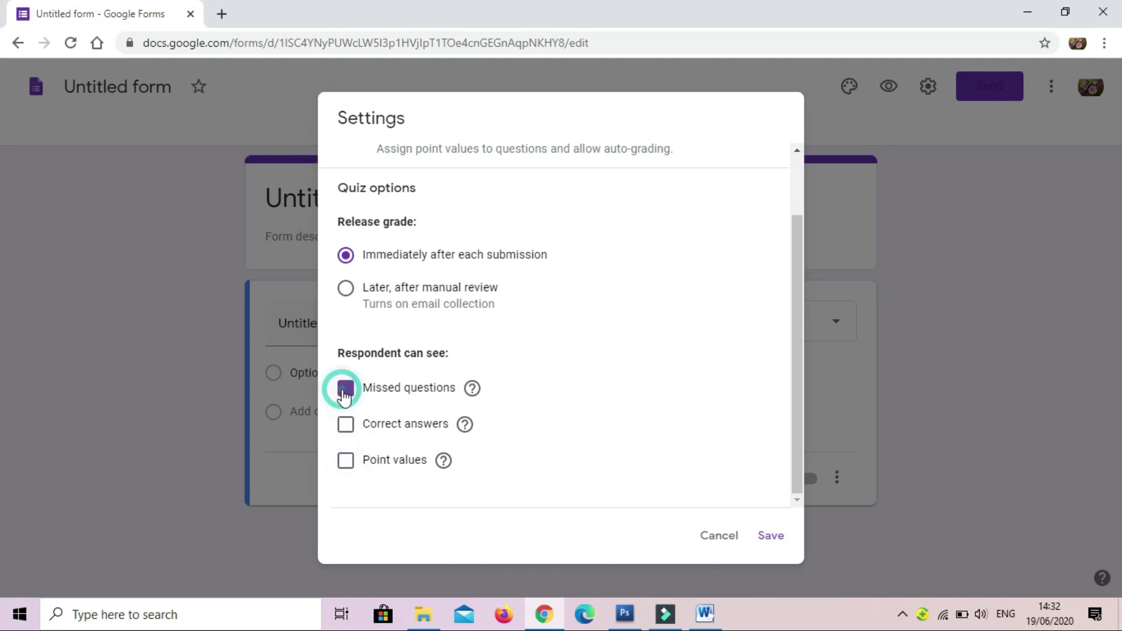
{"action": "left_click", "coordinate": [770, 538]}
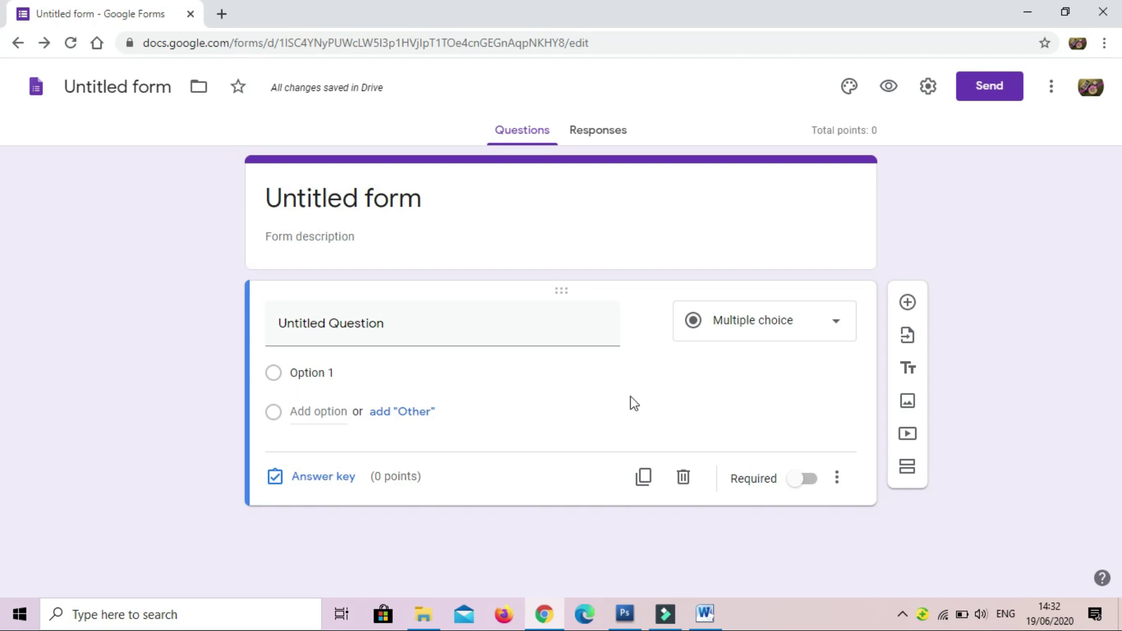
Title the form INFORMATIKA KELAS 7.
{"action": "left_click", "coordinate": [471, 189]}
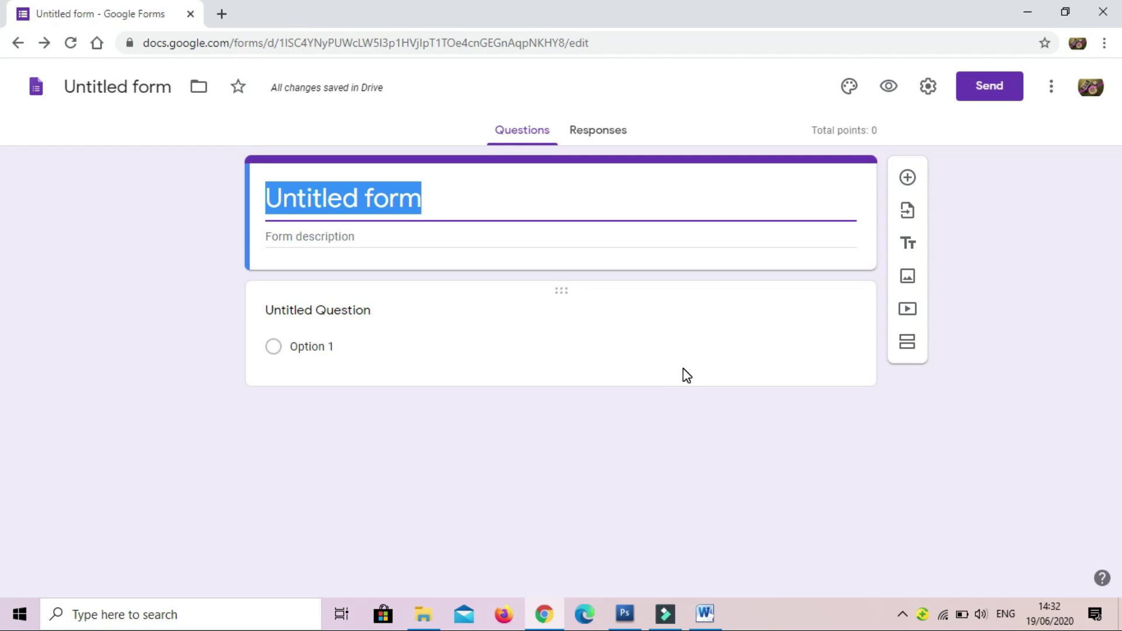
{"action": "type", "text": "INF"}
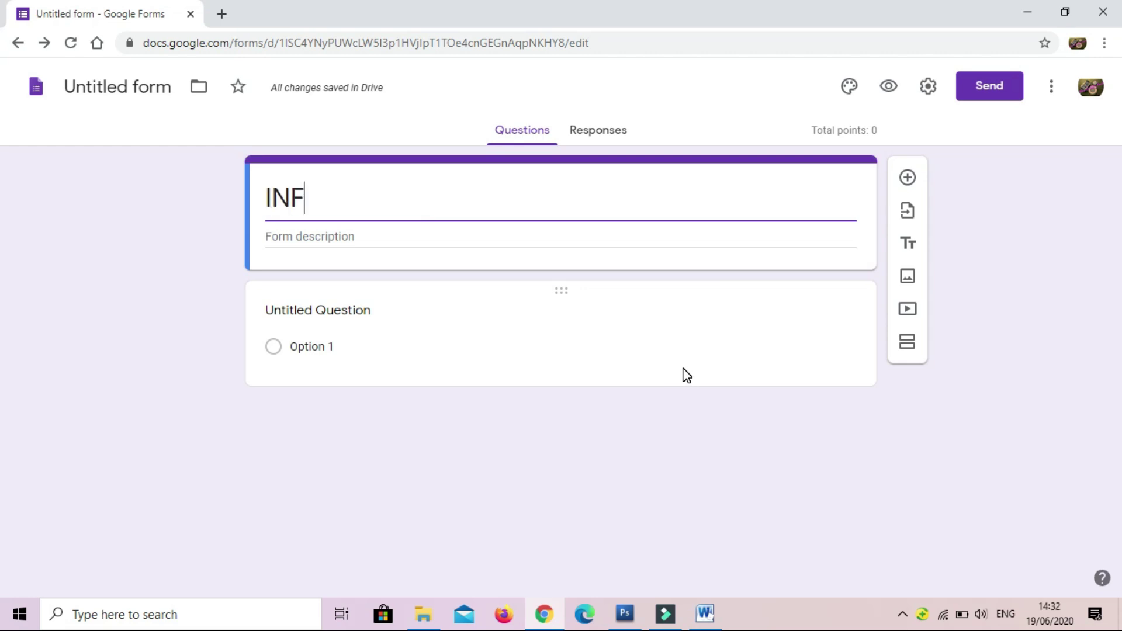
{"action": "type", "text": "ORMAT"}
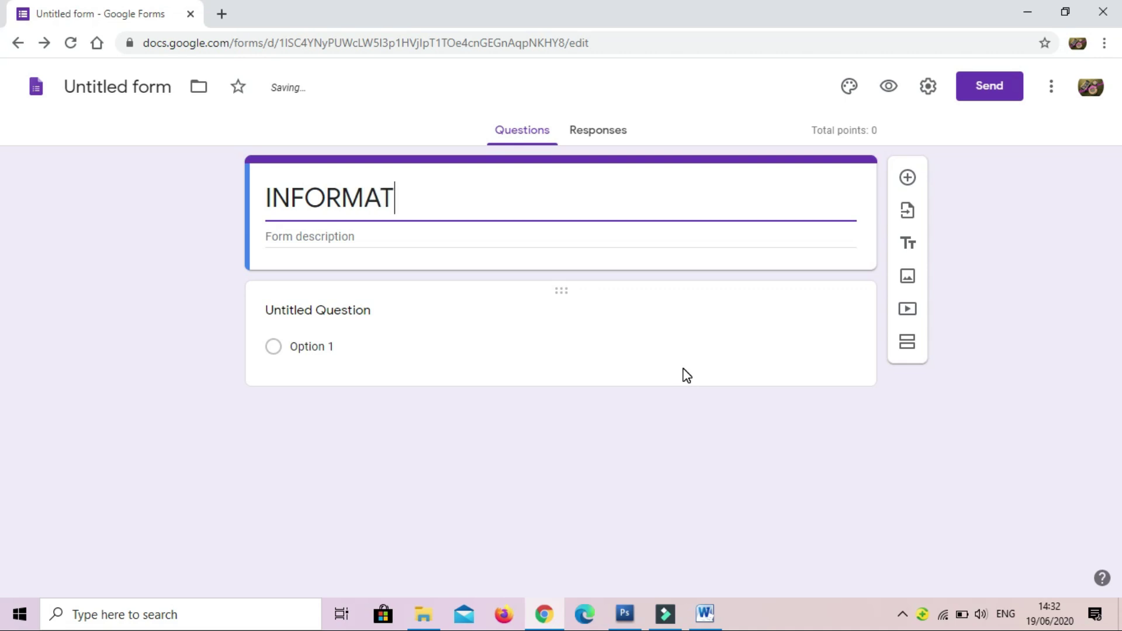
{"action": "type", "text": "IKA KELAS 7"}
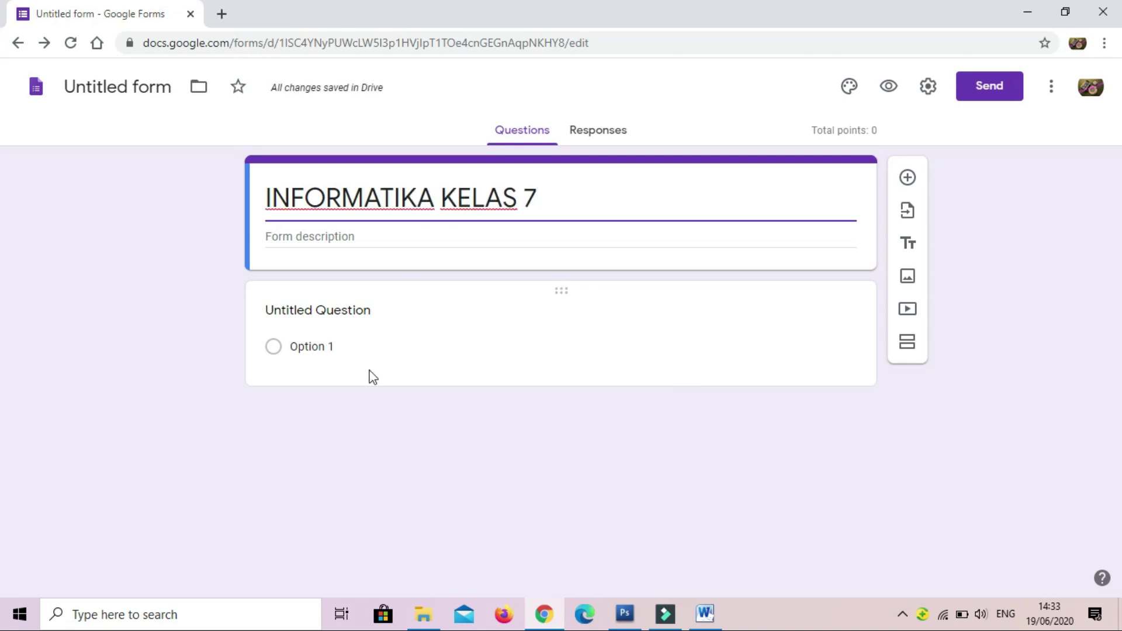
Switch to the Word document of exam questions and copy the five numbered instructions at its end.
{"action": "left_click", "coordinate": [363, 237]}
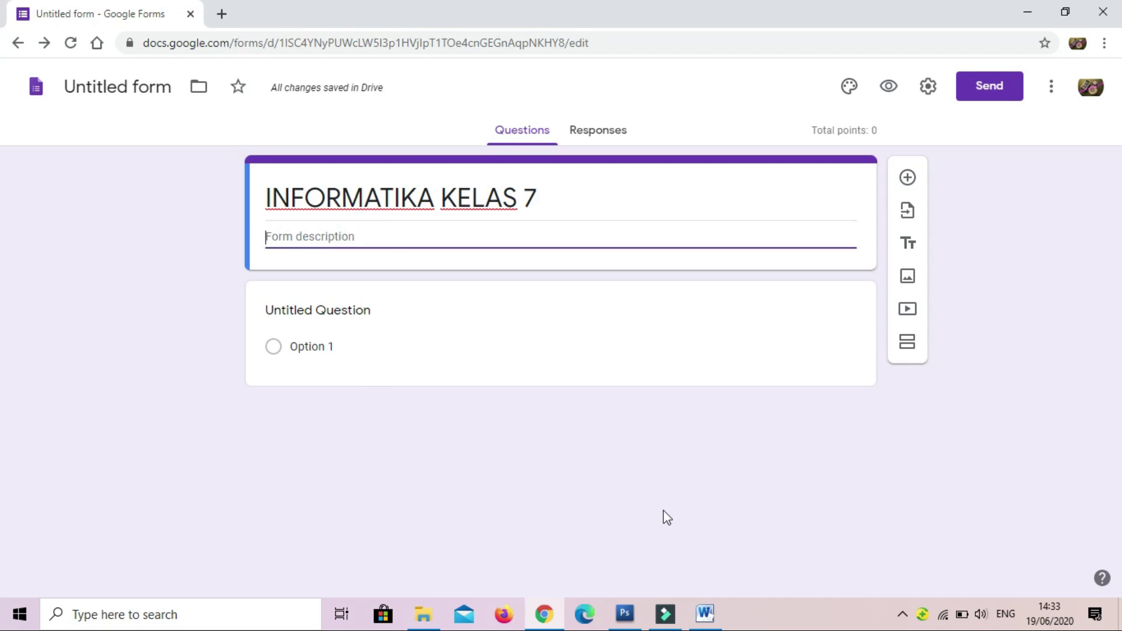
{"action": "mouse_move", "coordinate": [708, 614]}
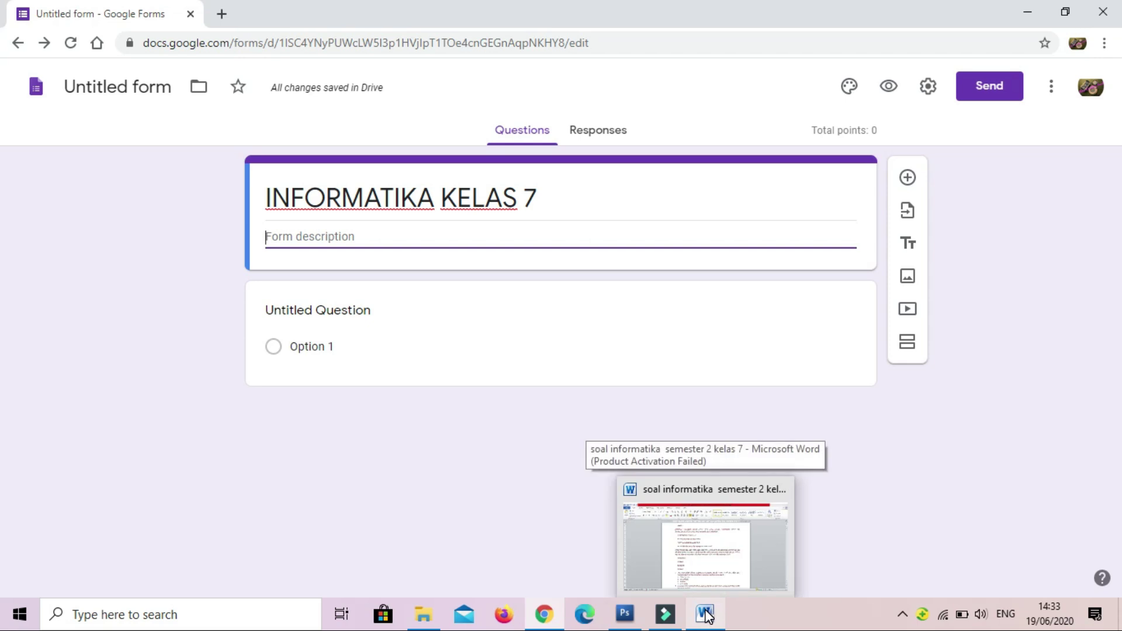
{"action": "left_click", "coordinate": [706, 613]}
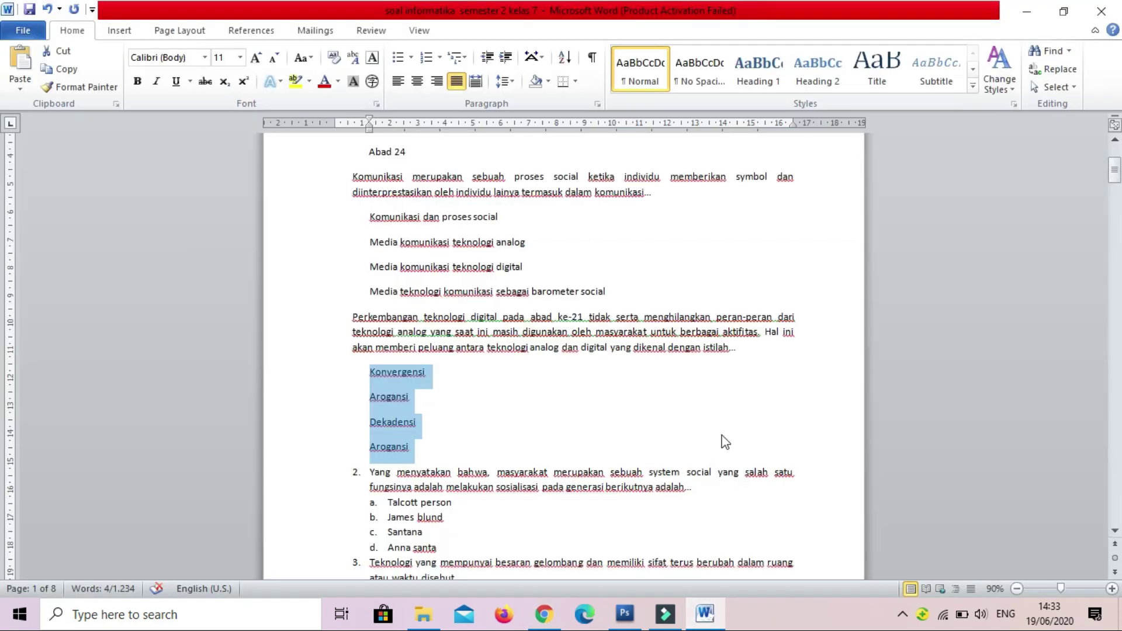
{"action": "scroll", "coordinate": [783, 365], "scroll_direction": "down", "scroll_amount": 10}
{"action": "left_click_drag", "start_coordinate": [1115, 197], "coordinate": [1118, 514]}
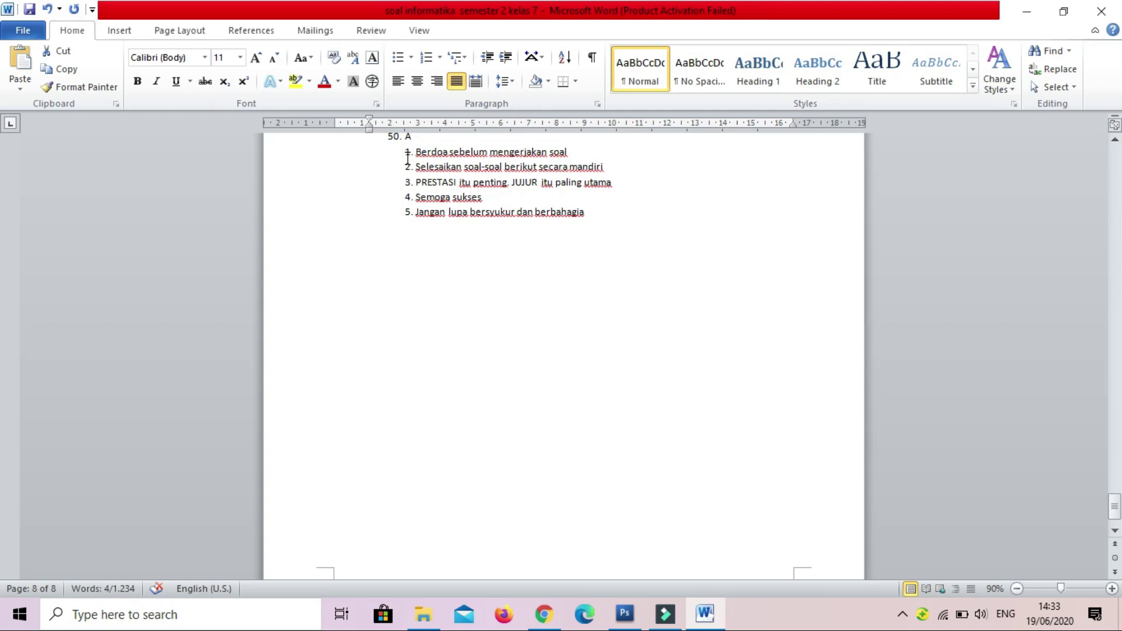
{"action": "left_click_drag", "start_coordinate": [405, 151], "coordinate": [576, 220]}
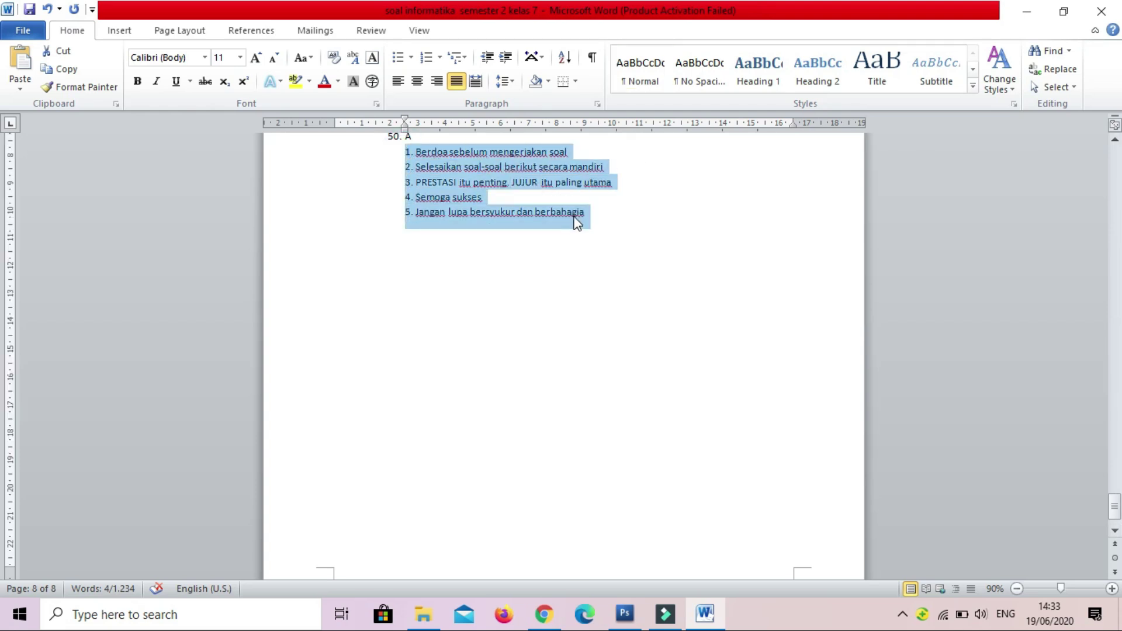
{"action": "right_click", "coordinate": [578, 220]}
{"action": "left_click", "coordinate": [614, 245]}
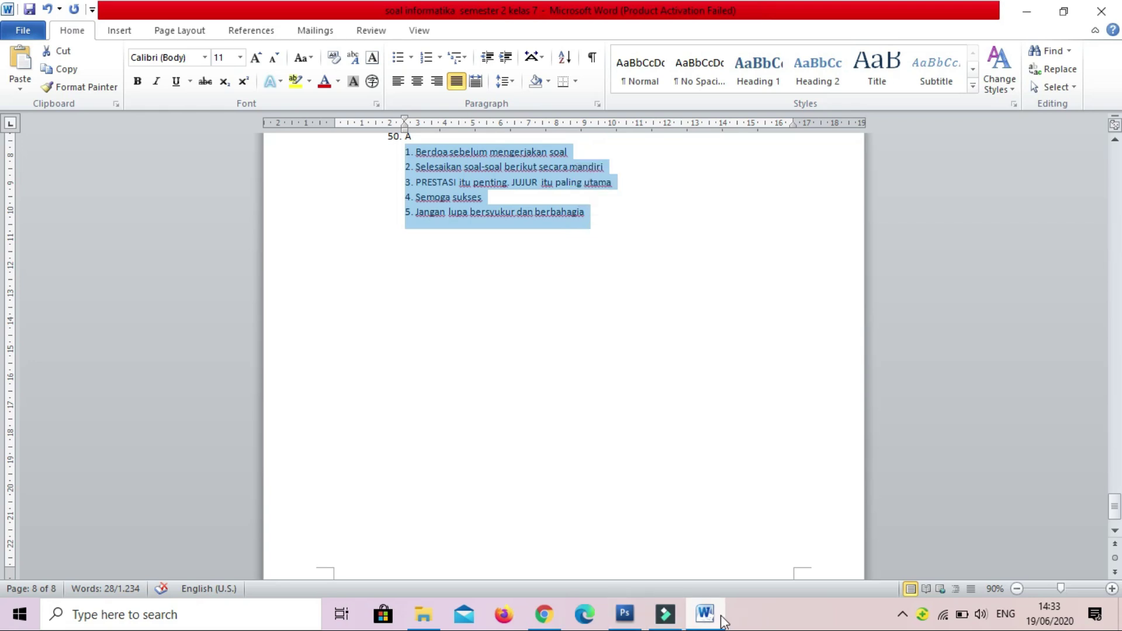
Return to the form in Chrome and paste the copied instructions as the form description.
{"action": "left_click", "coordinate": [543, 614]}
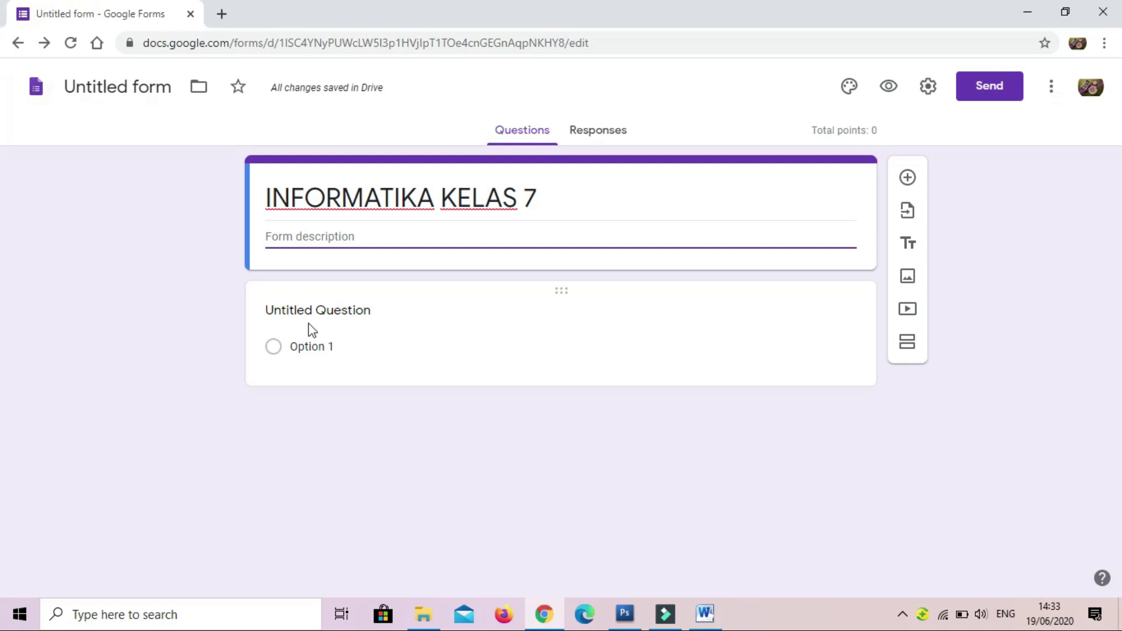
{"action": "right_click", "coordinate": [271, 236]}
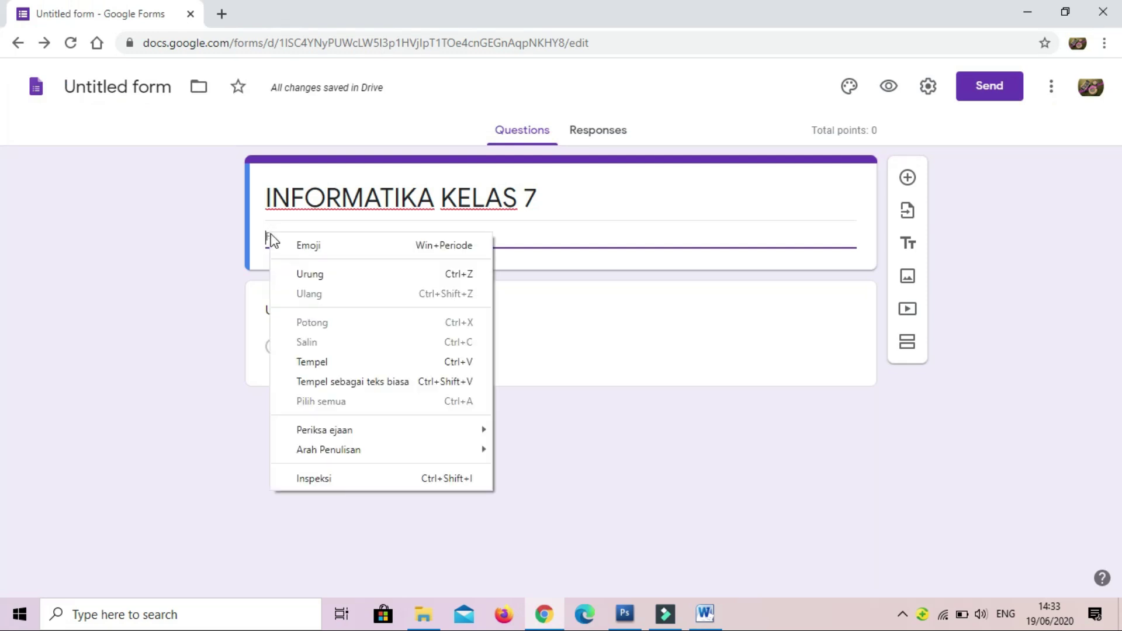
{"action": "left_click", "coordinate": [313, 367]}
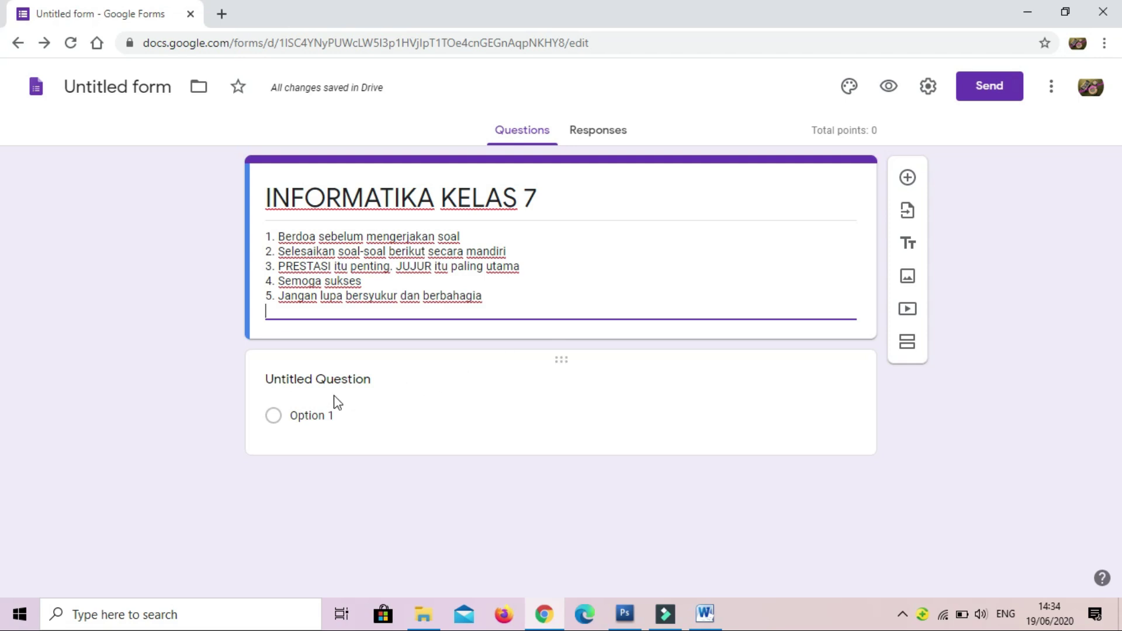
Change the untitled question to a short answer type and name it NAMA.
{"action": "left_click", "coordinate": [364, 383]}
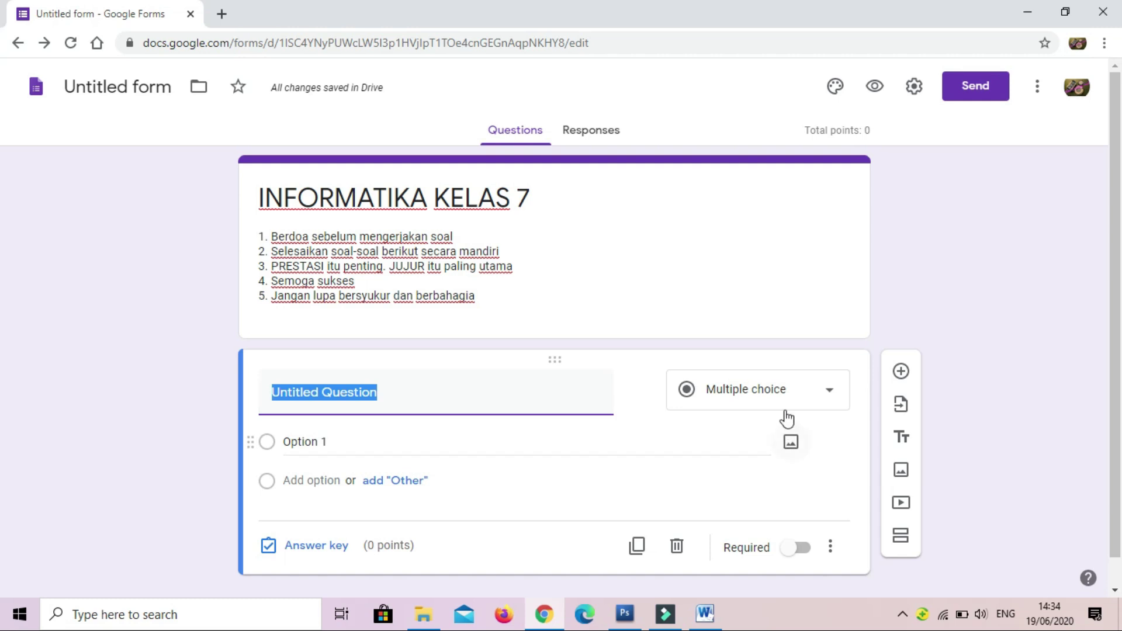
{"action": "left_click", "coordinate": [830, 401]}
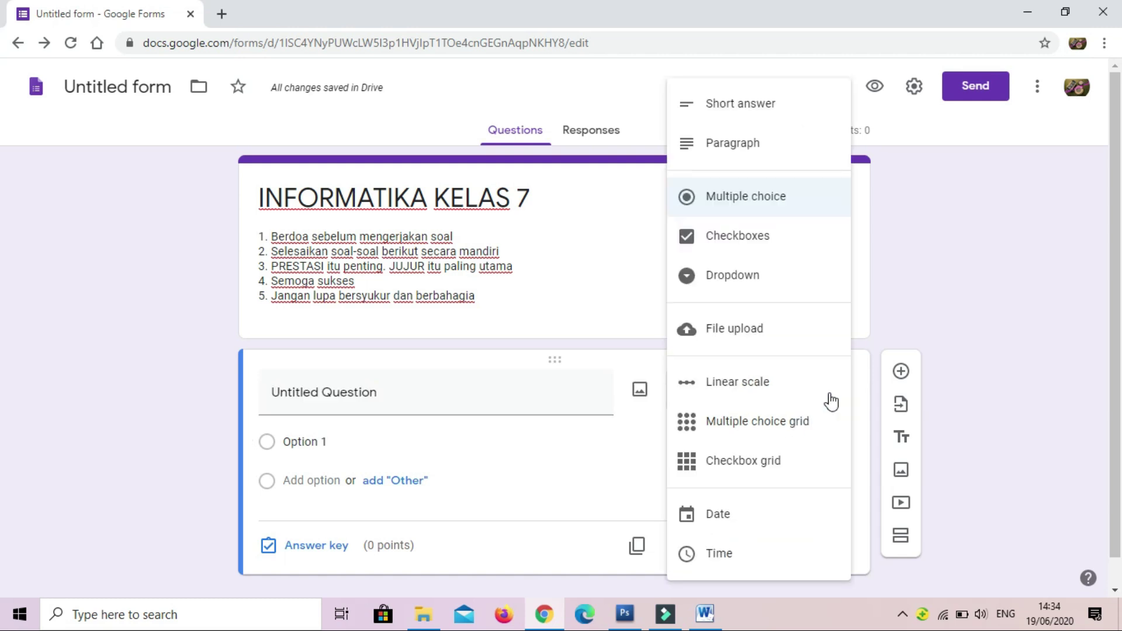
{"action": "left_click", "coordinate": [784, 112]}
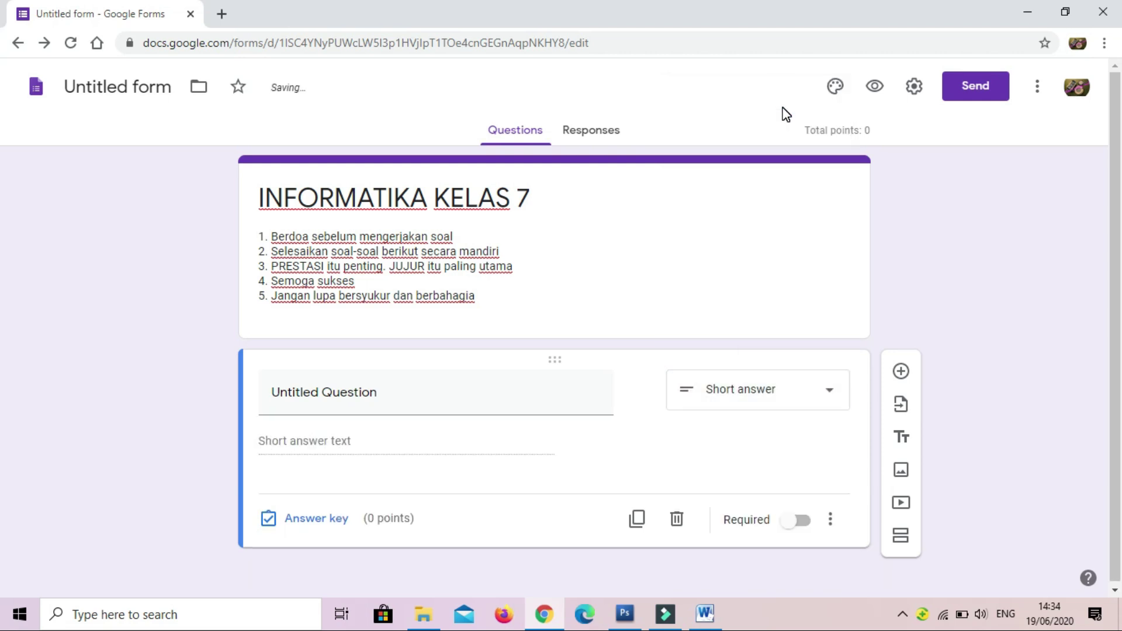
{"action": "left_click", "coordinate": [329, 402]}
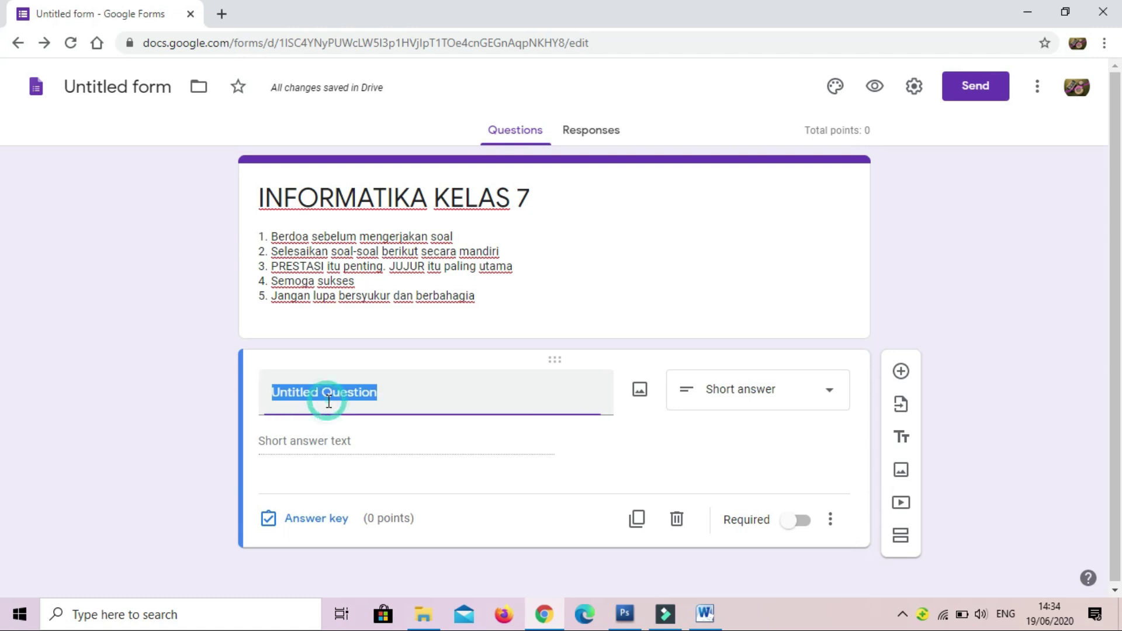
{"action": "type", "text": "NAMA"}
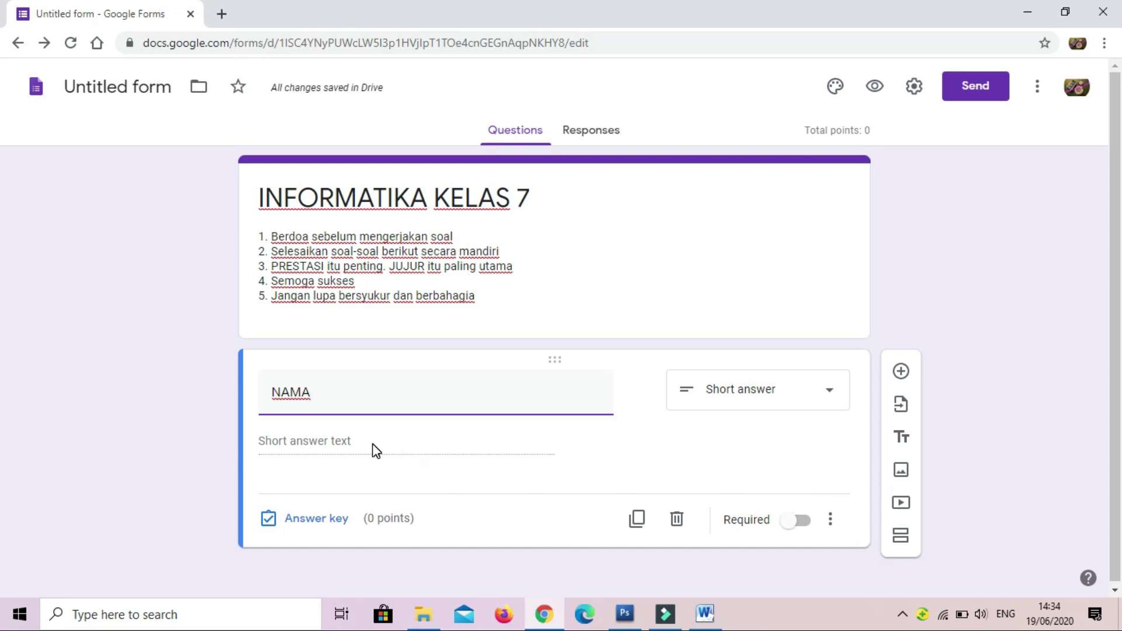
Make the NAMA short answer question required.
{"action": "left_click", "coordinate": [354, 443]}
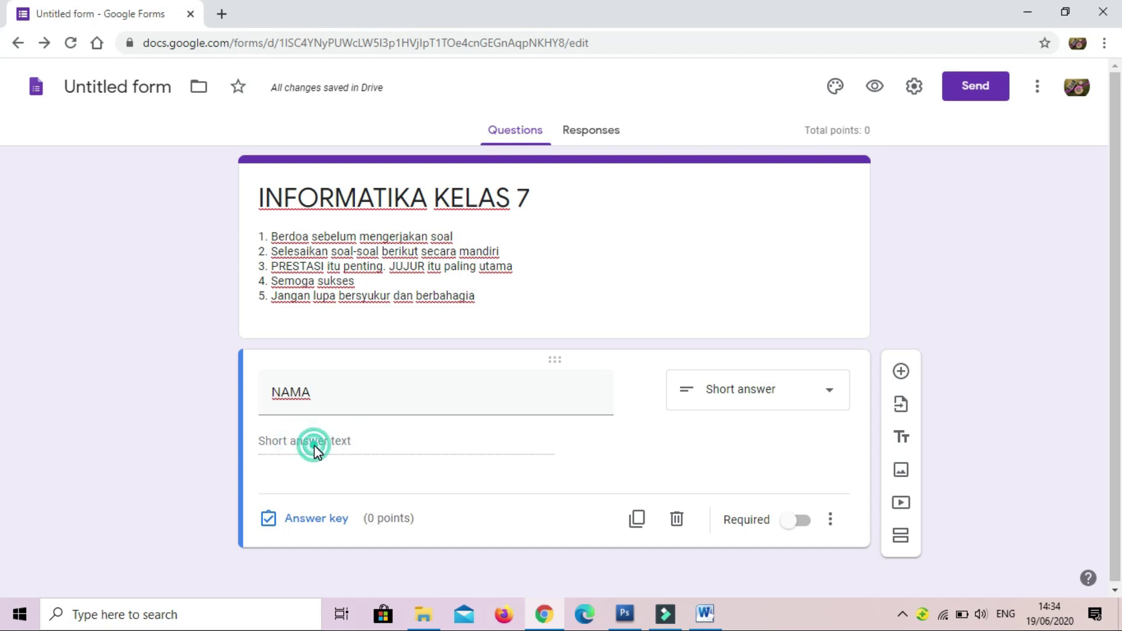
{"action": "left_click", "coordinate": [367, 393]}
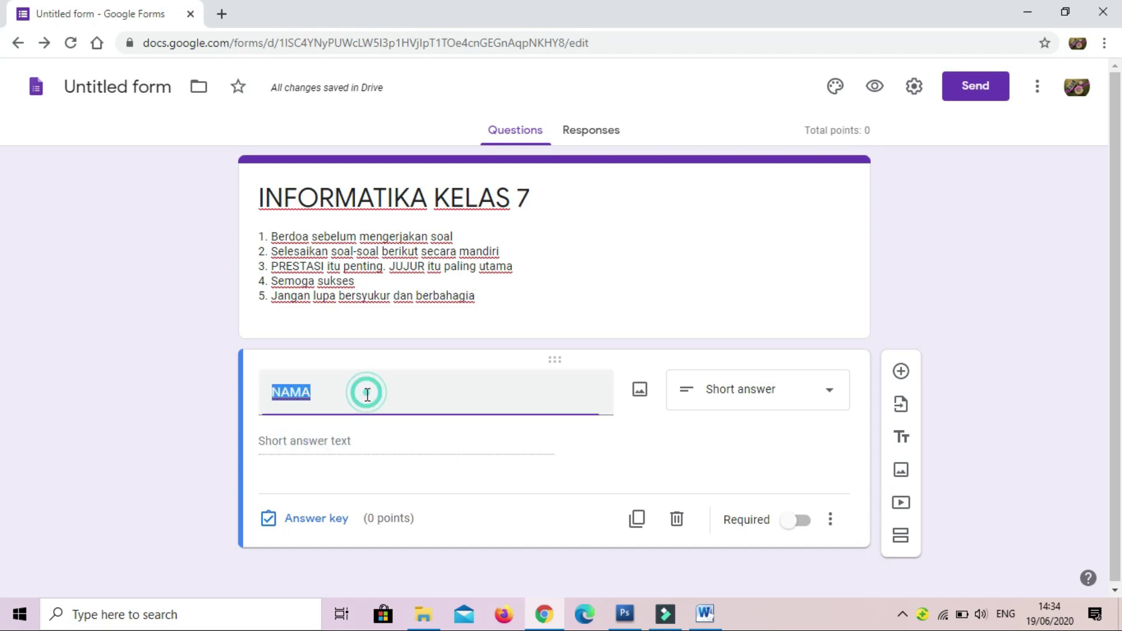
{"action": "left_click", "coordinate": [384, 450]}
{"action": "left_click", "coordinate": [328, 444]}
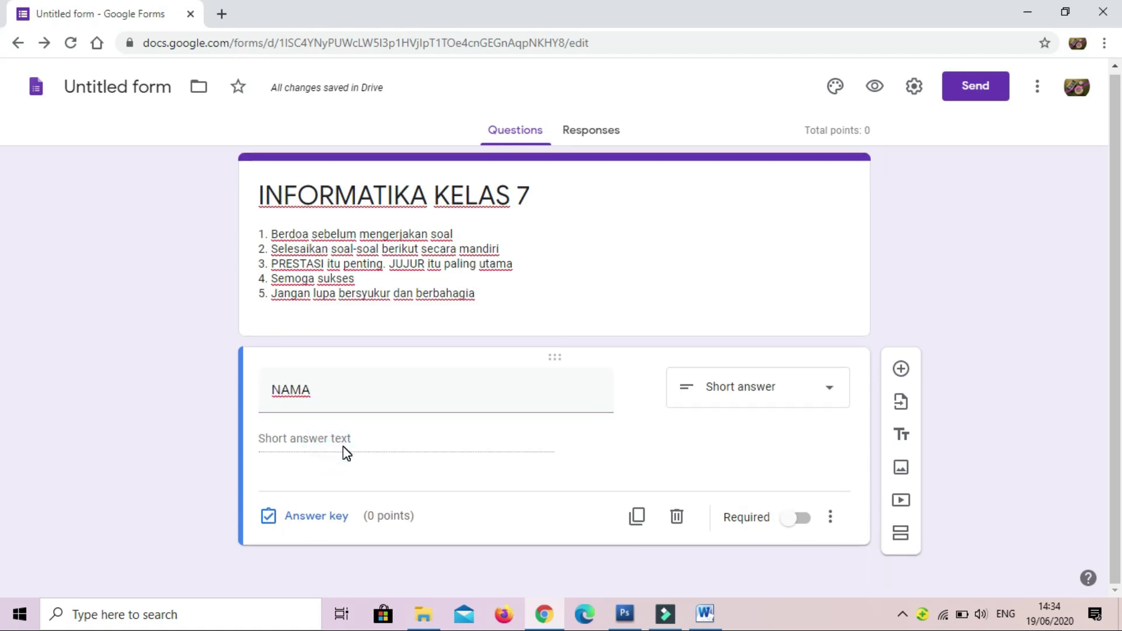
{"action": "left_click", "coordinate": [802, 518]}
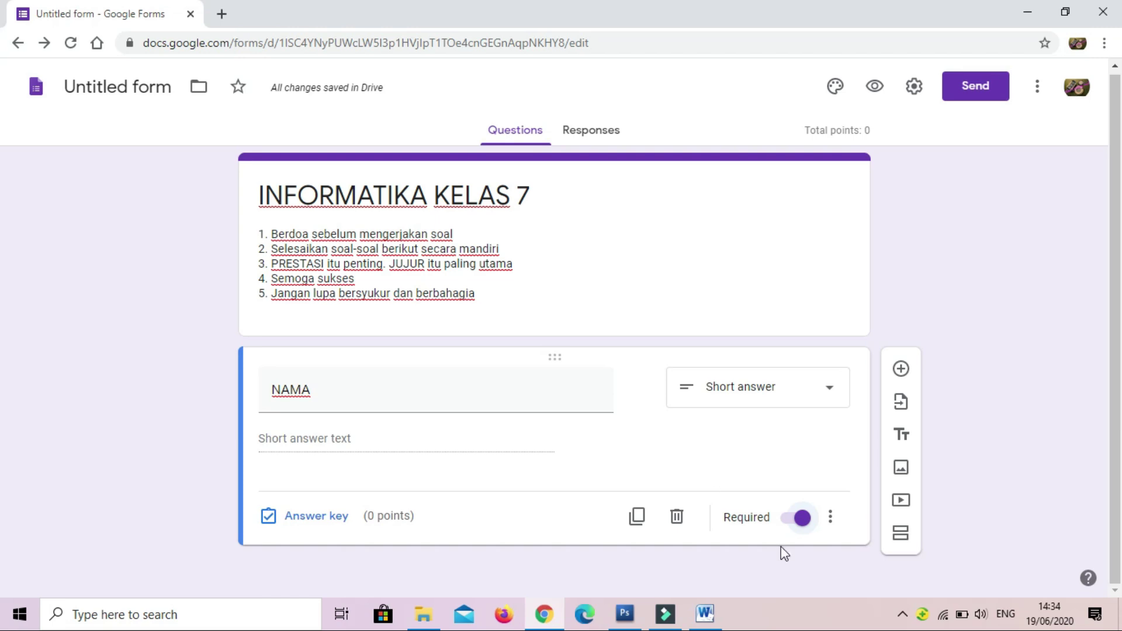
Add a question below NAMA, set its type to Checkbox grid, and name its first row KELAS.
{"action": "left_click", "coordinate": [902, 372]}
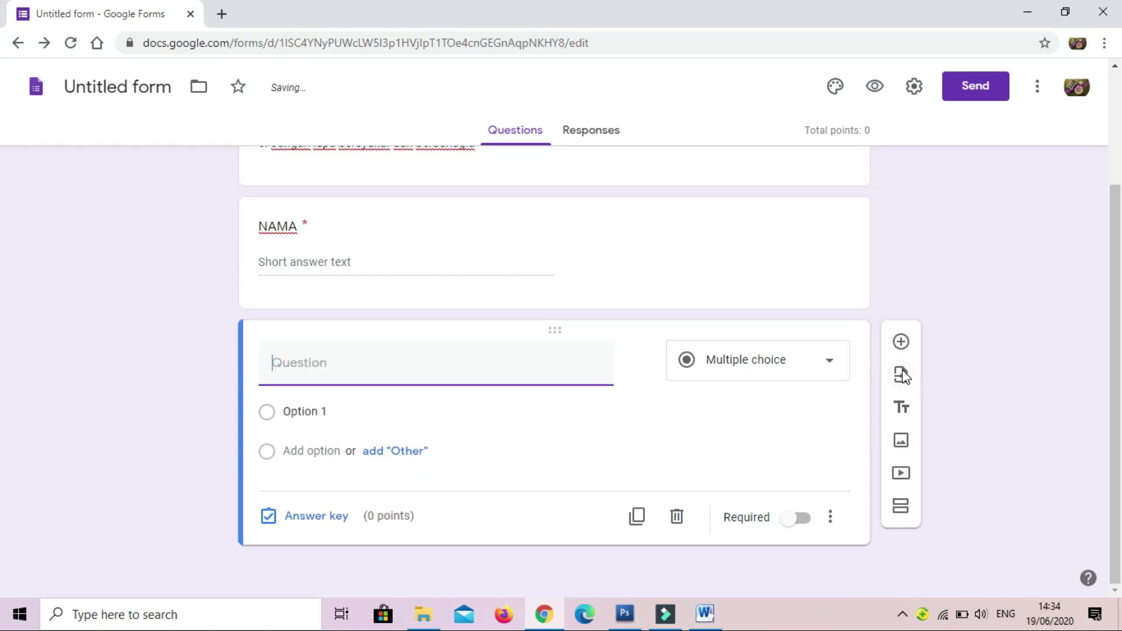
{"action": "left_click", "coordinate": [831, 372]}
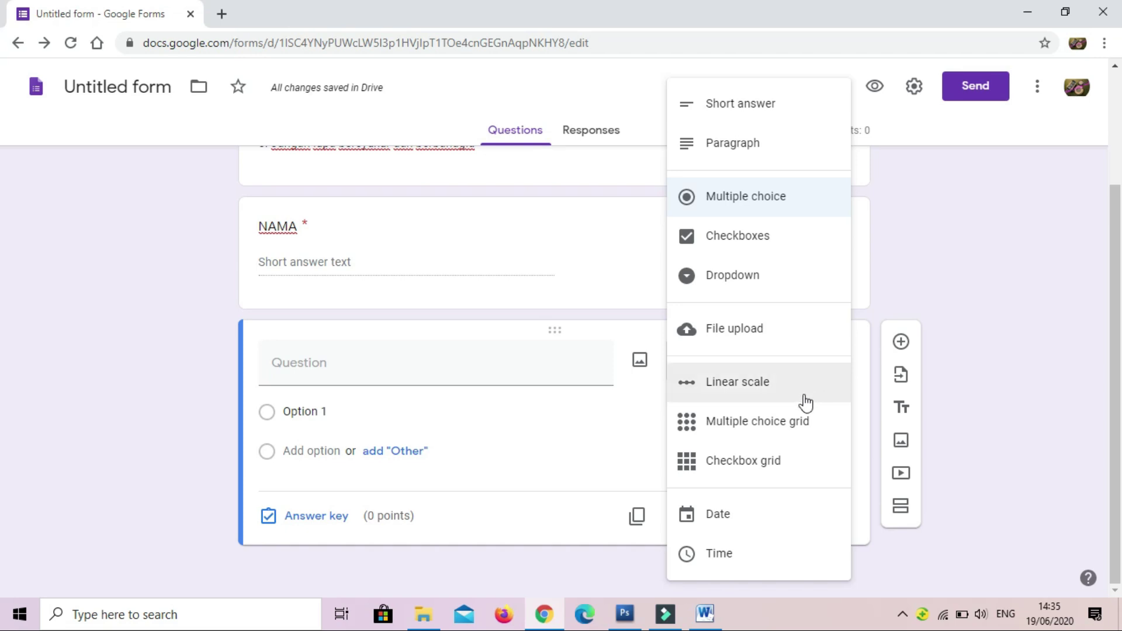
{"action": "left_click", "coordinate": [748, 466]}
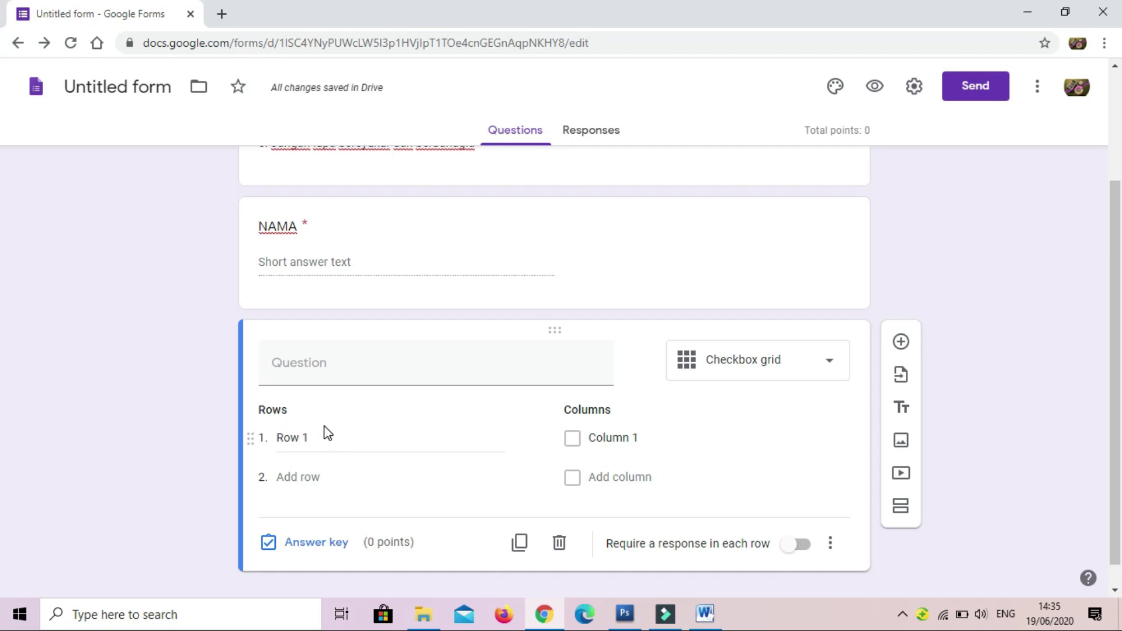
{"action": "left_click", "coordinate": [325, 441]}
{"action": "type", "text": "KELAS"}
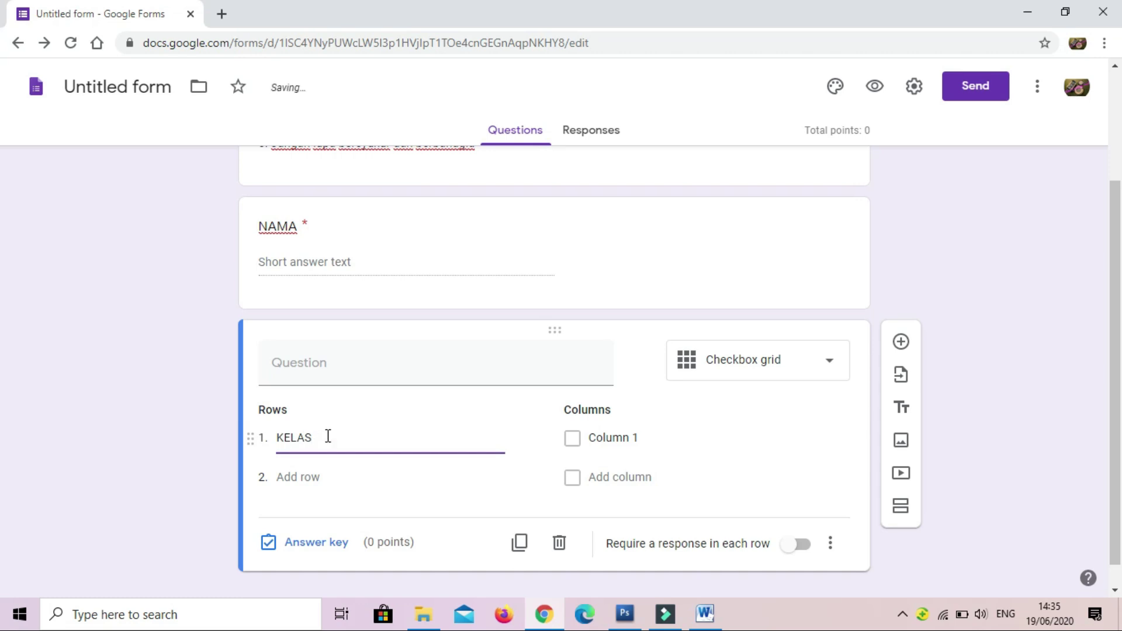
Label the grid's columns 7A, 7B and 7C, and require a response in each row.
{"action": "left_click", "coordinate": [648, 446]}
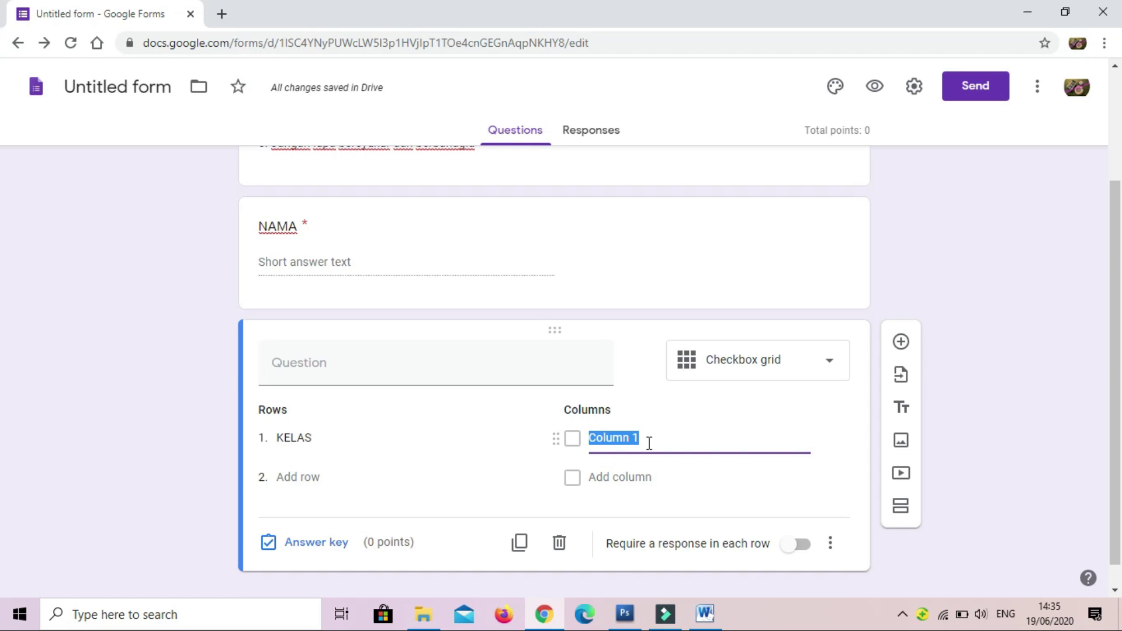
{"action": "type", "text": "KELA"}
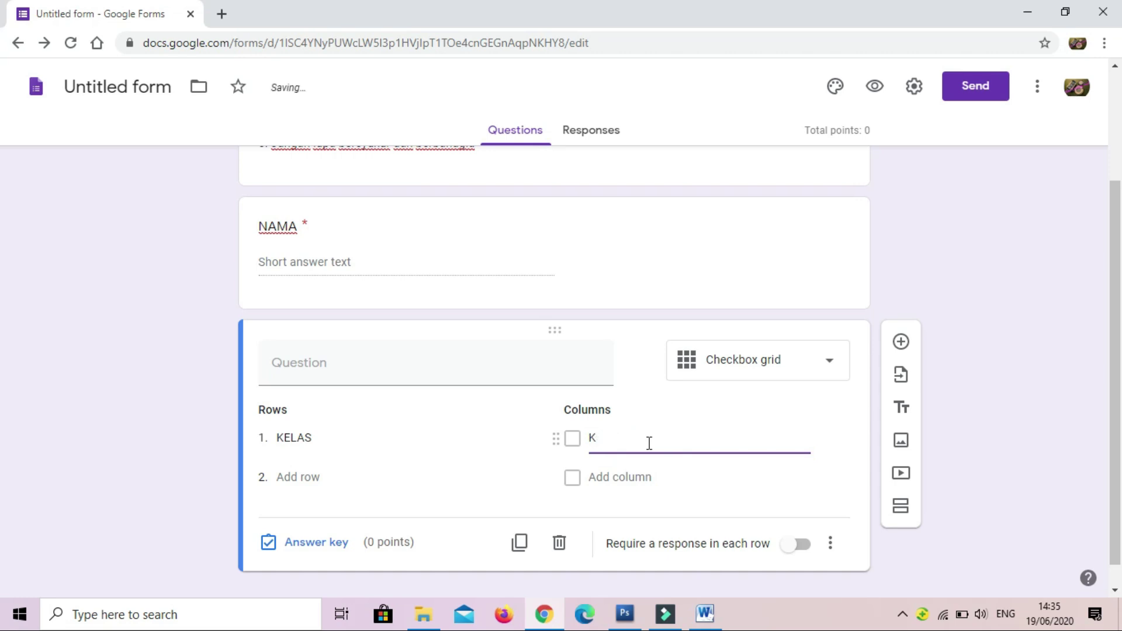
{"action": "key", "text": "BackSpace"}
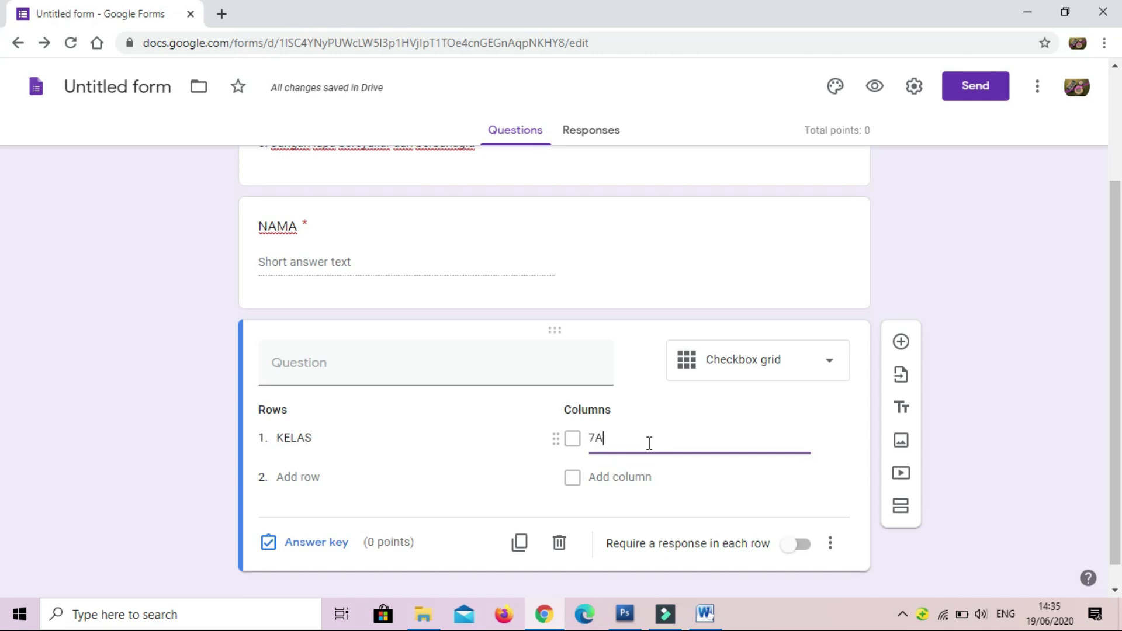
{"action": "key", "text": "Return"}
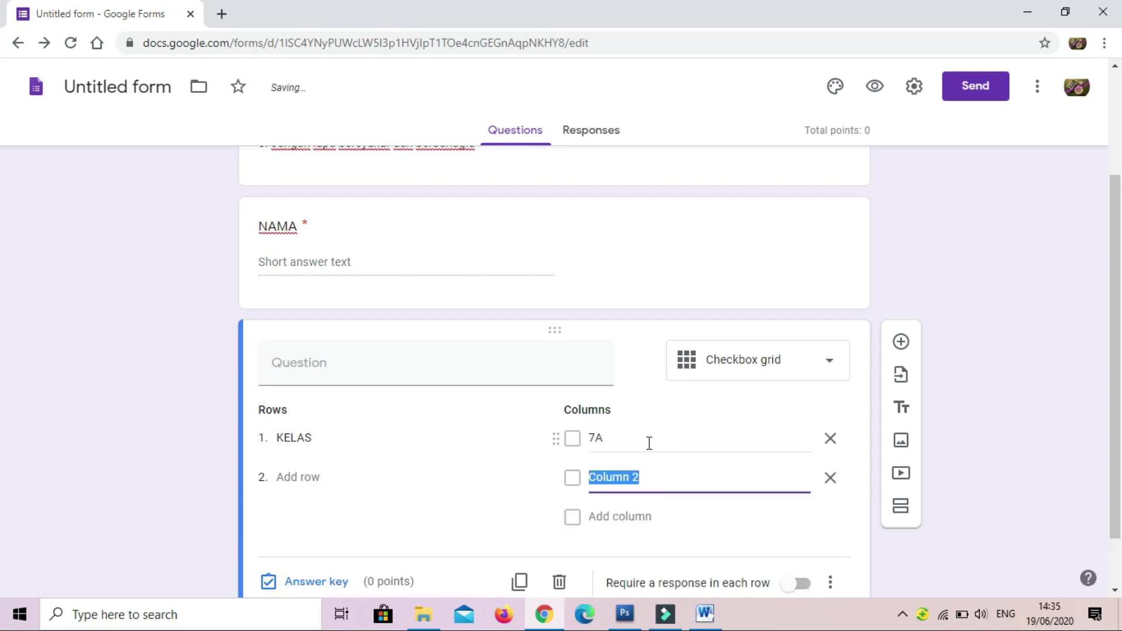
{"action": "type", "text": "7B"}
{"action": "key", "text": "Return"}
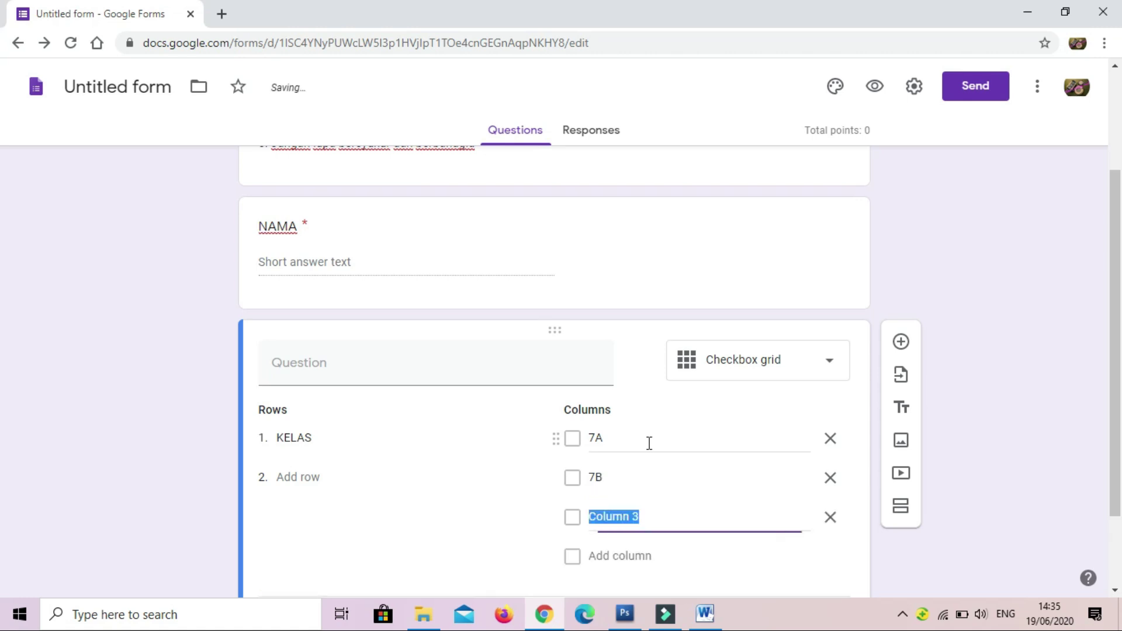
{"action": "type", "text": "7C"}
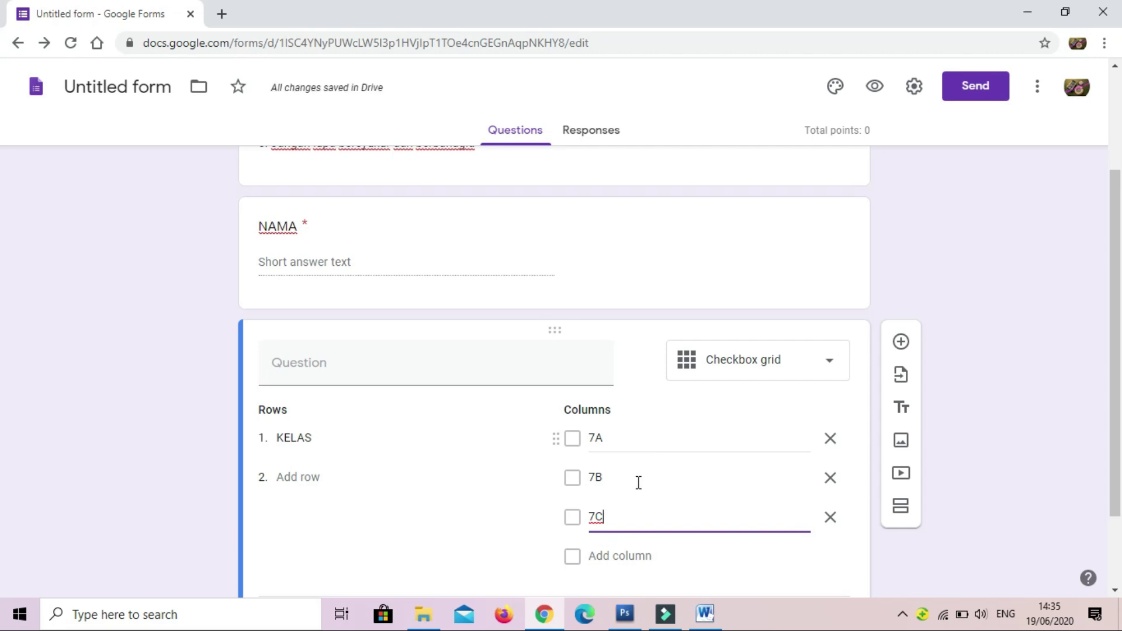
{"action": "scroll", "coordinate": [637, 488], "scroll_direction": "down", "scroll_amount": 2}
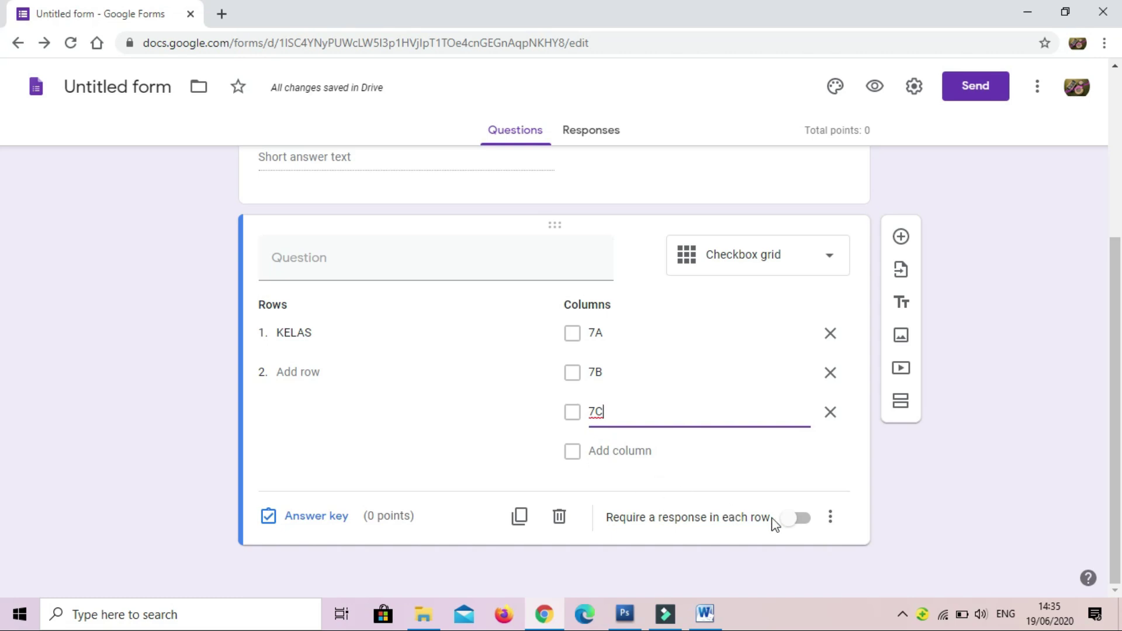
{"action": "left_click", "coordinate": [805, 524]}
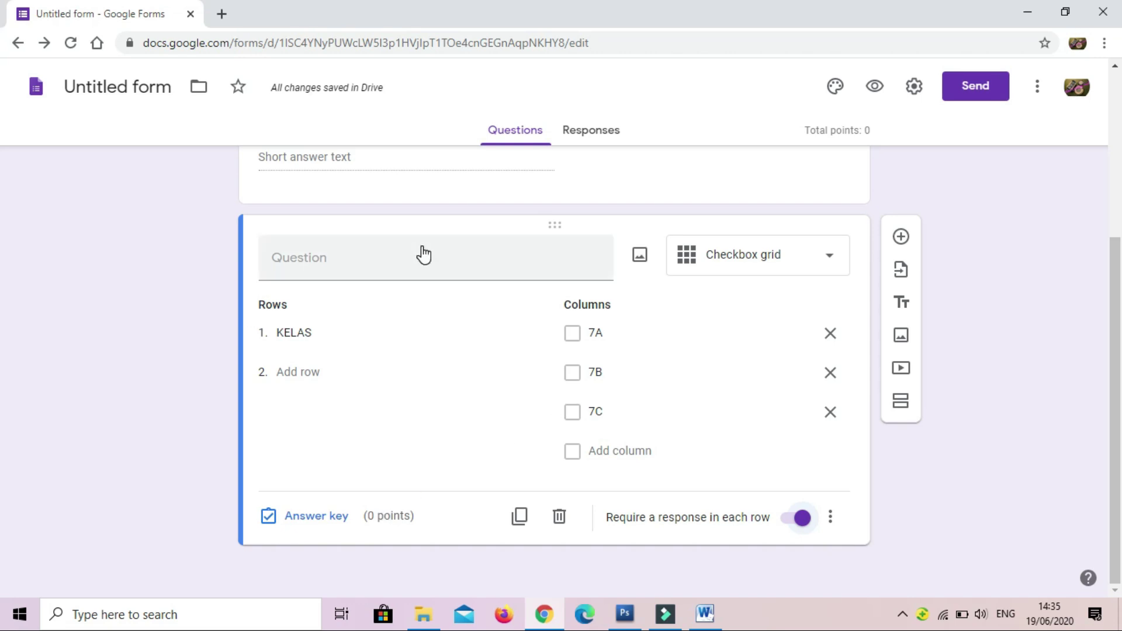
Add a new question below the KELAS checkbox grid.
{"action": "scroll", "coordinate": [418, 257], "scroll_direction": "up", "scroll_amount": 3}
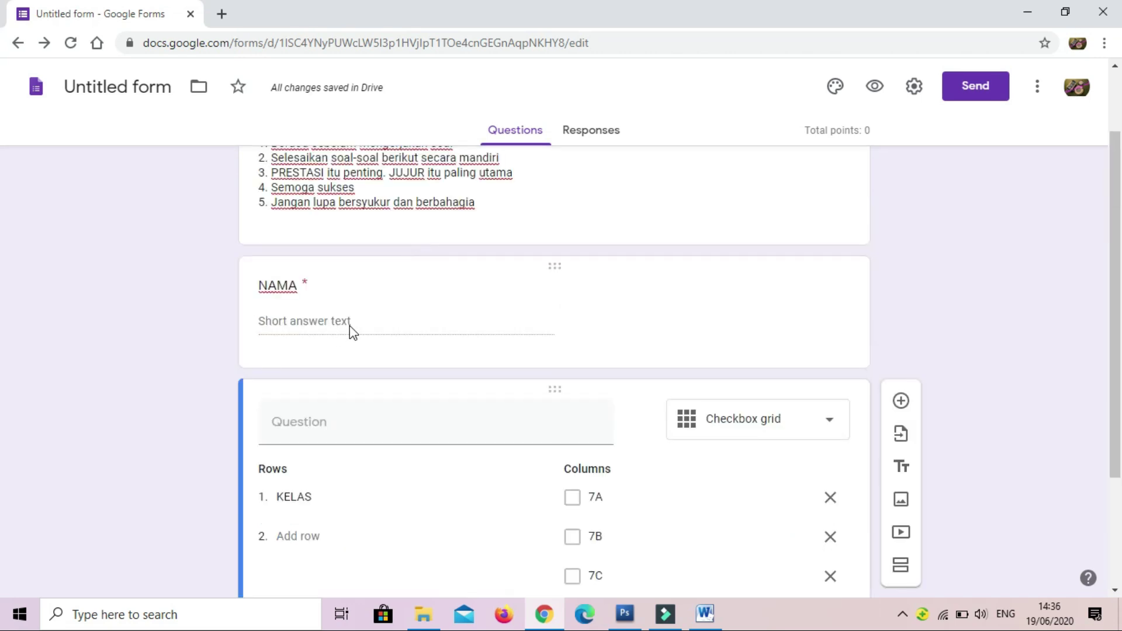
{"action": "scroll", "coordinate": [489, 350], "scroll_direction": "down", "scroll_amount": 3}
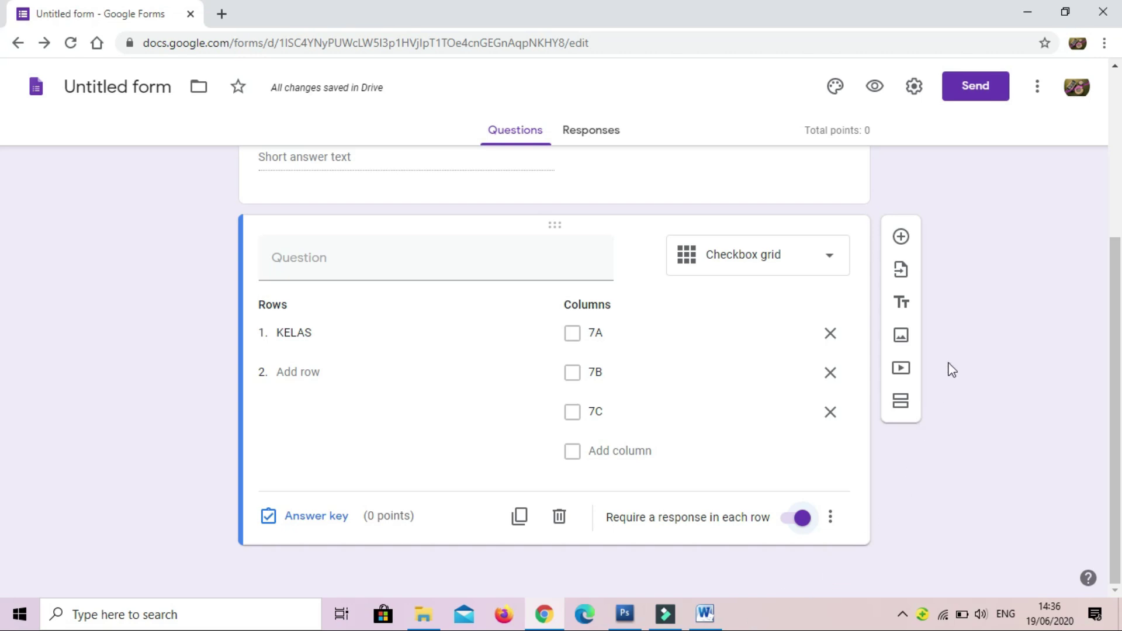
{"action": "left_click", "coordinate": [902, 238]}
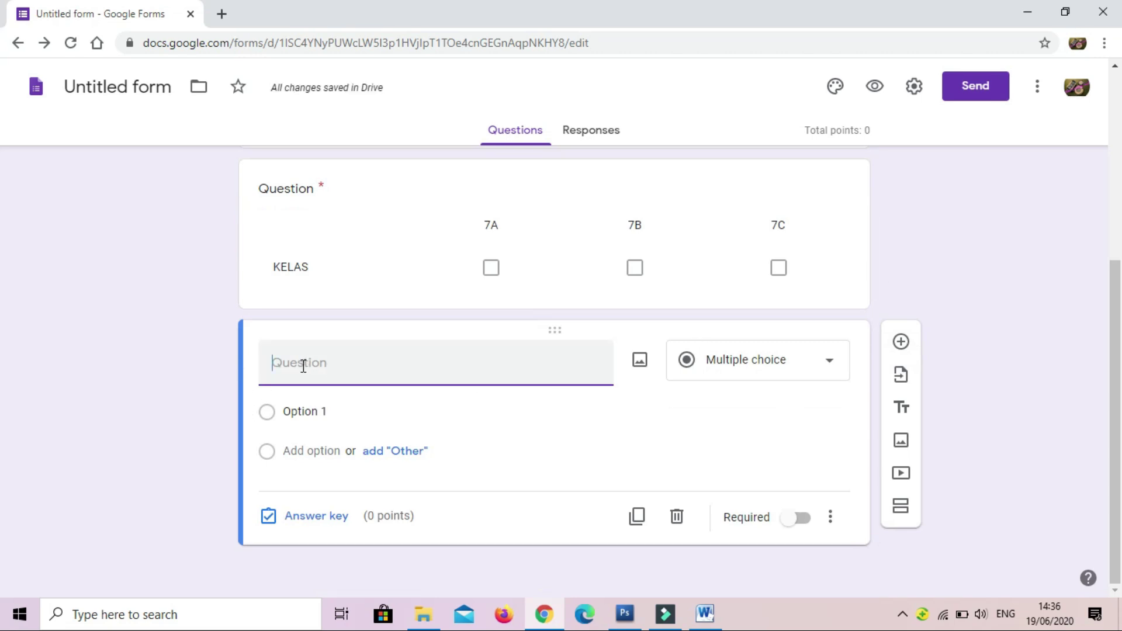
{"action": "type", "text": "APA SIH IT"}
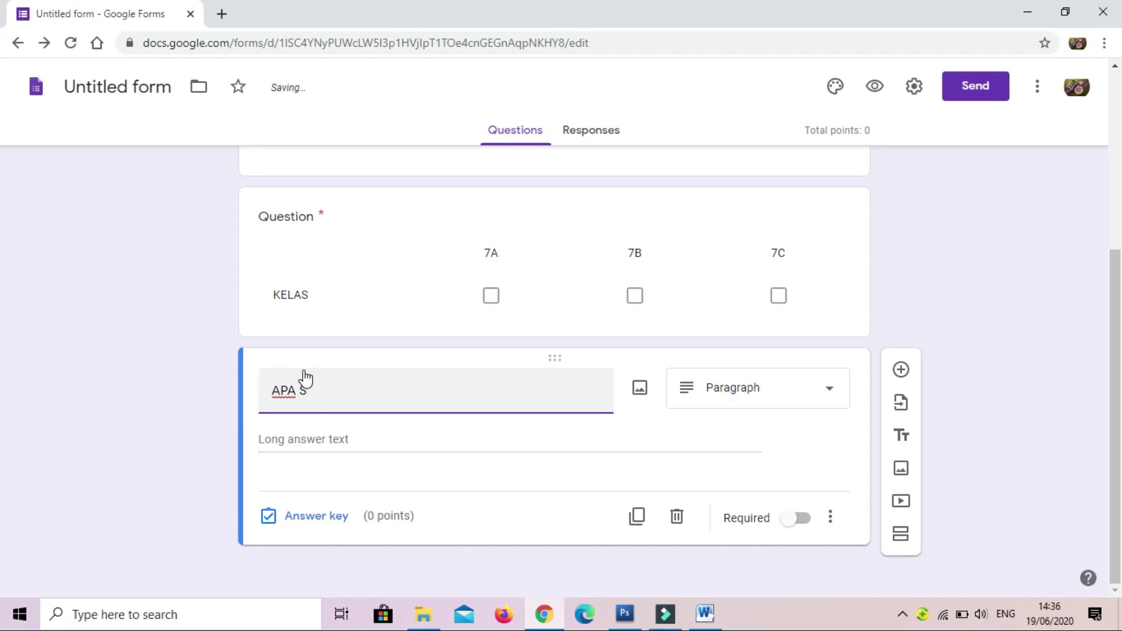
{"action": "key", "text": "BackSpace"}
{"action": "key", "text": "BackSpace"}
{"action": "type", "text": "KOMPUTER"}
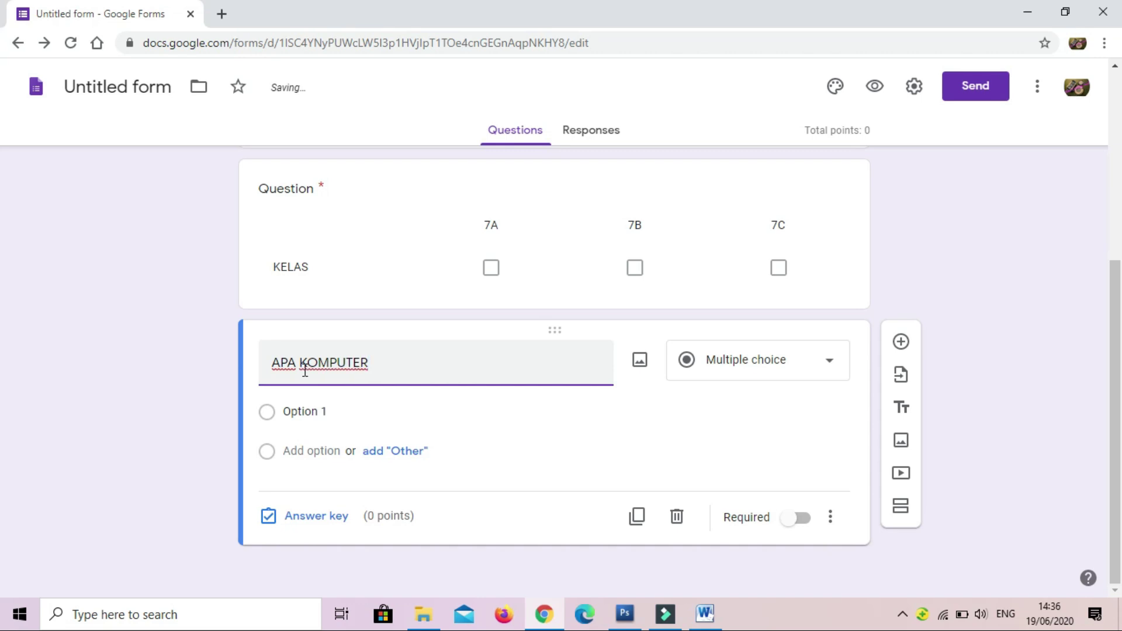
{"action": "key", "text": "BackSpace"}
{"action": "key", "text": "BackSpace"}
{"action": "key", "text": "BackSpace"}
{"action": "key", "text": "BackSpace"}
{"action": "key", "text": "BackSpace"}
{"action": "key", "text": "BackSpace"}
{"action": "key", "text": "BackSpace"}
{"action": "key", "text": "BackSpace"}
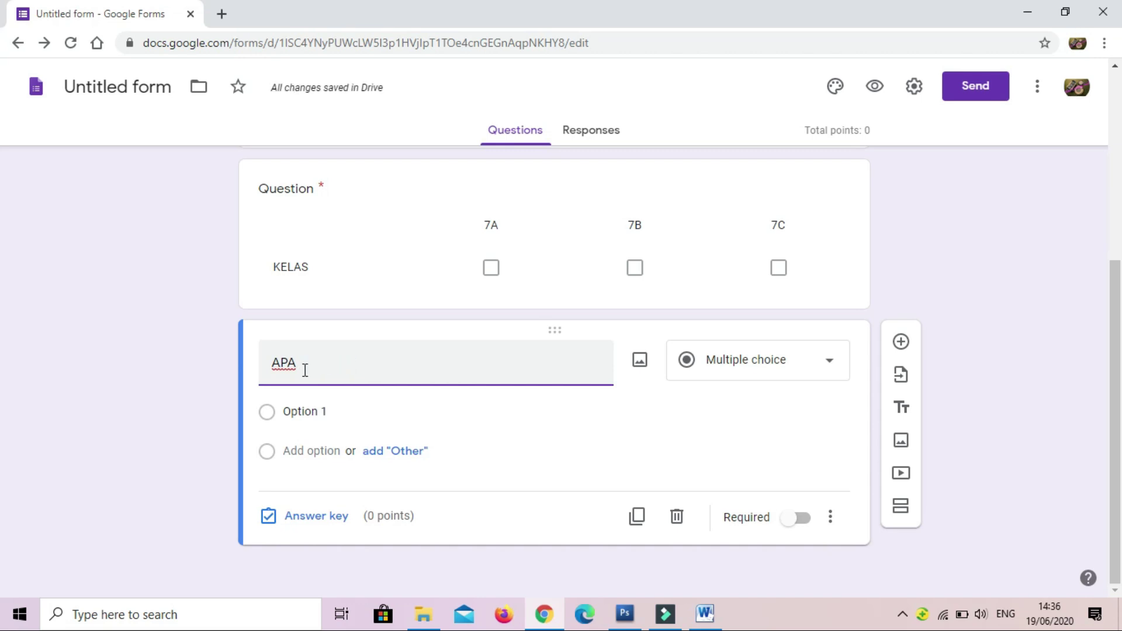
{"action": "key", "text": "BackSpace"}
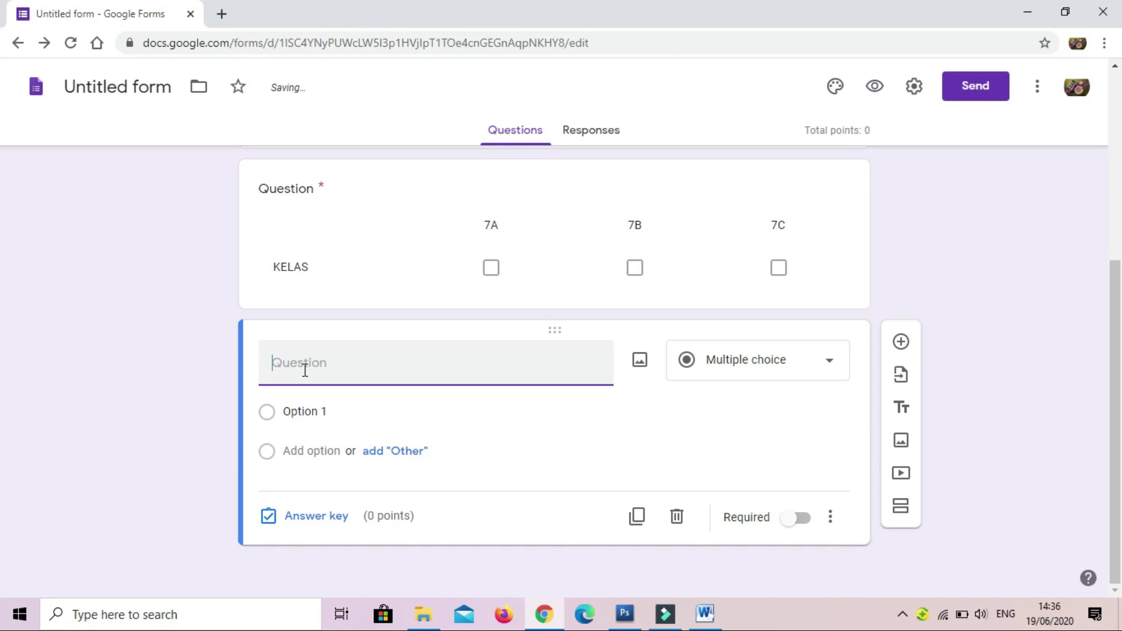
Switch to the Word exam document and undo the last edits that removed the numbering and lettering of the opening questions and options.
{"action": "left_click", "coordinate": [705, 614]}
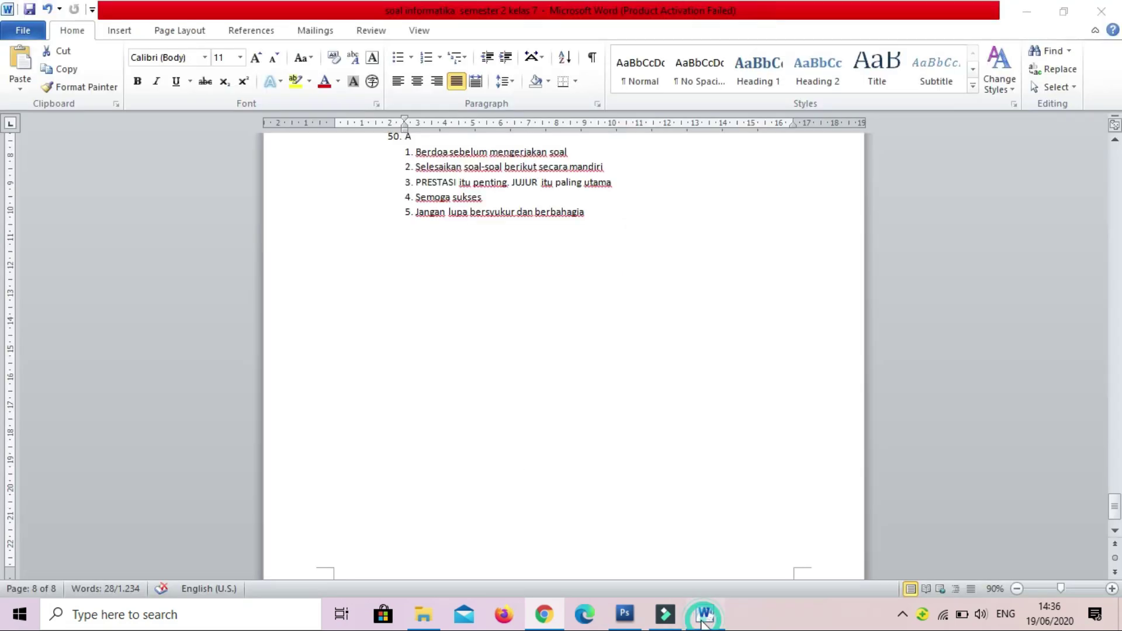
{"action": "scroll", "coordinate": [776, 556], "scroll_direction": "up", "scroll_amount": 12}
{"action": "scroll", "coordinate": [783, 560], "scroll_direction": "up", "scroll_amount": 4}
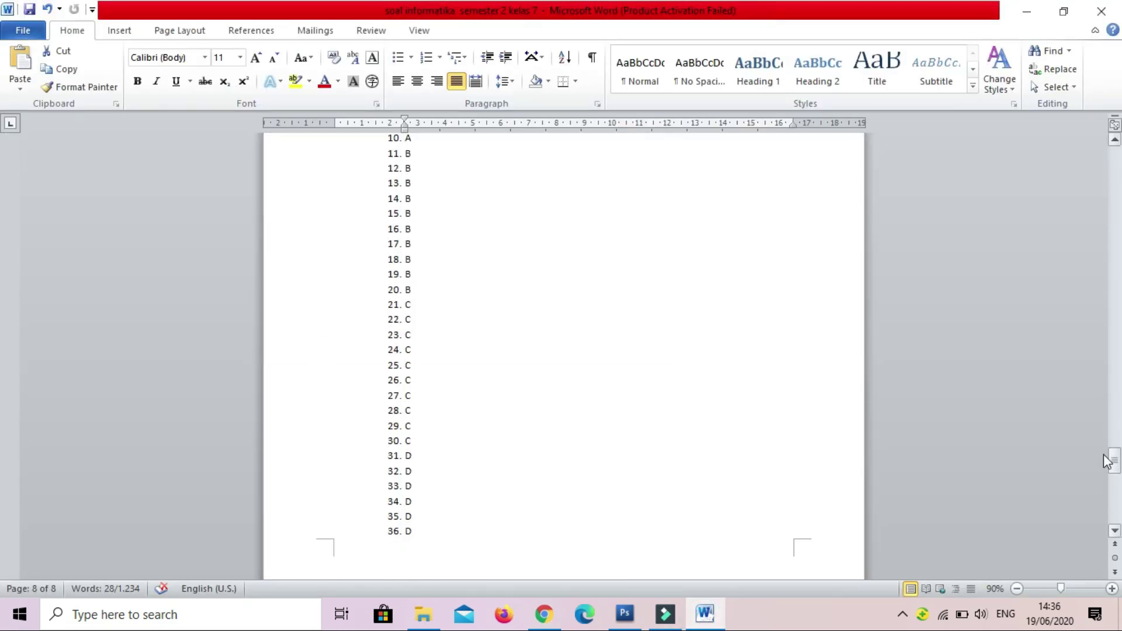
{"action": "left_click_drag", "start_coordinate": [1120, 460], "coordinate": [1121, 138]}
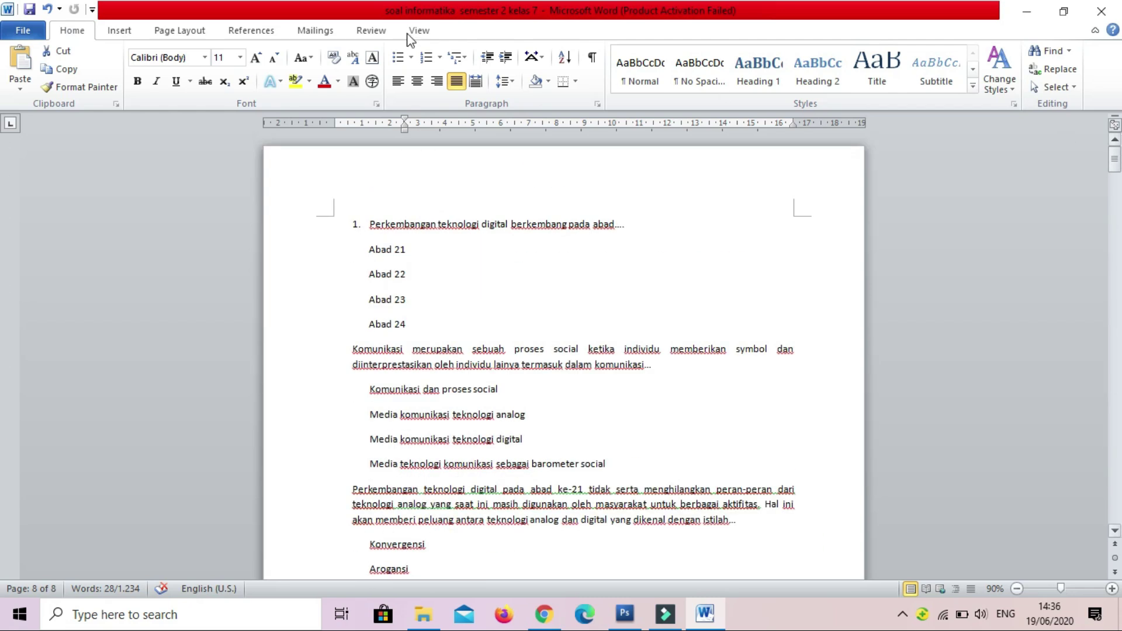
{"action": "left_click", "coordinate": [47, 10]}
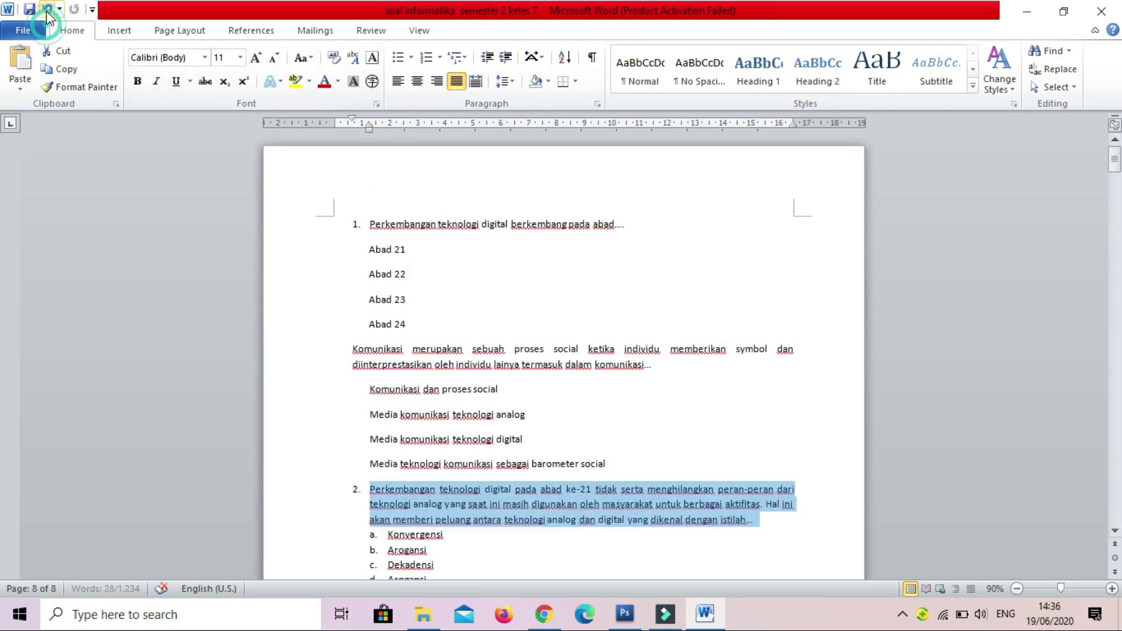
{"action": "left_click", "coordinate": [47, 9]}
{"action": "left_click", "coordinate": [47, 9]}
{"action": "left_click", "coordinate": [47, 9]}
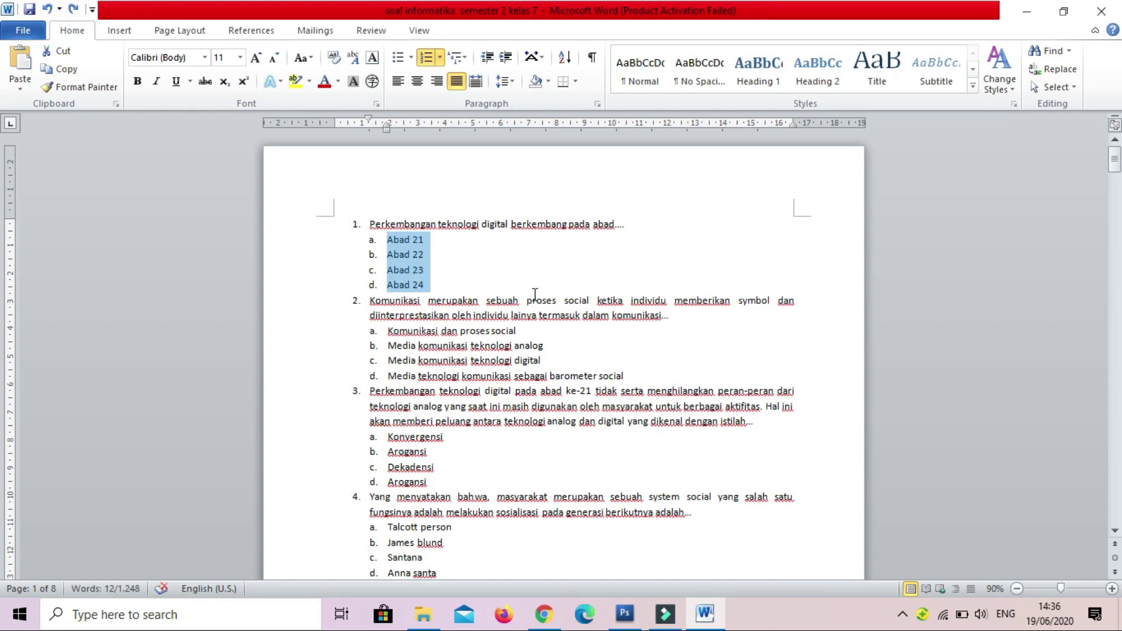
Copy the text of question 1, "Perkembangan teknologi digital berkembang pada abad....", at the start of the document.
{"action": "left_click", "coordinate": [551, 277]}
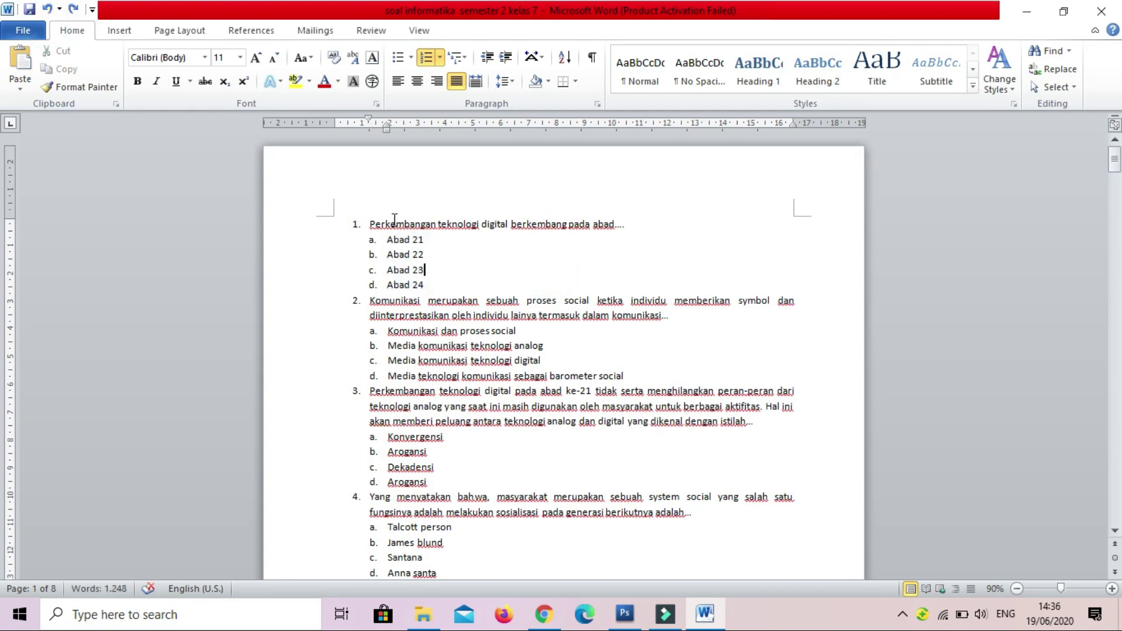
{"action": "left_click_drag", "start_coordinate": [367, 224], "coordinate": [643, 234]}
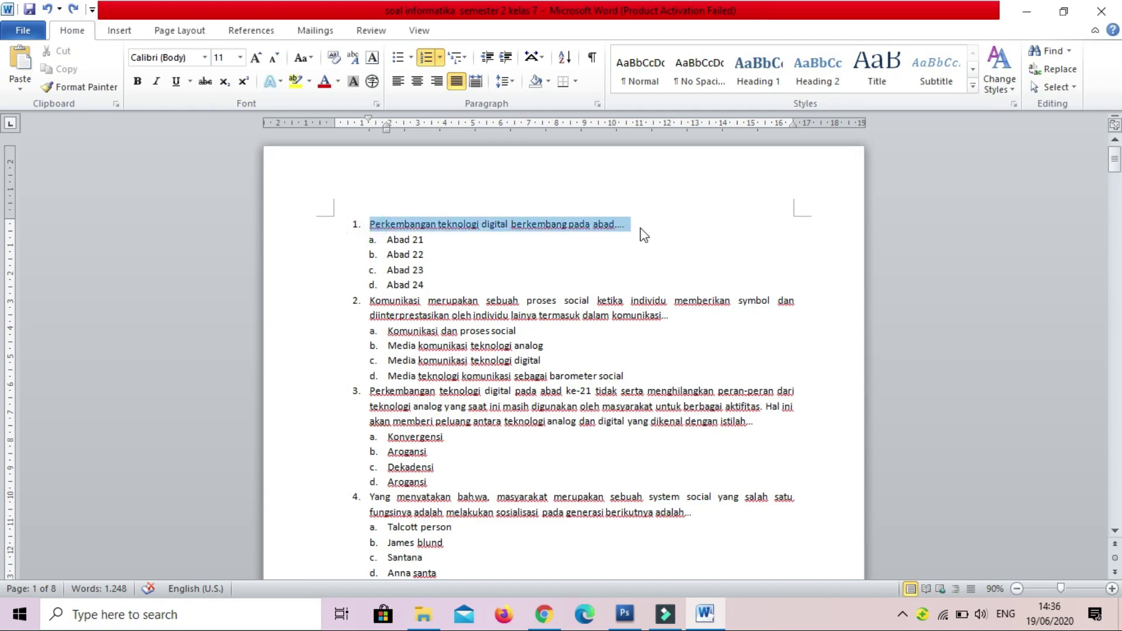
{"action": "right_click", "coordinate": [618, 228]}
{"action": "left_click", "coordinate": [650, 255]}
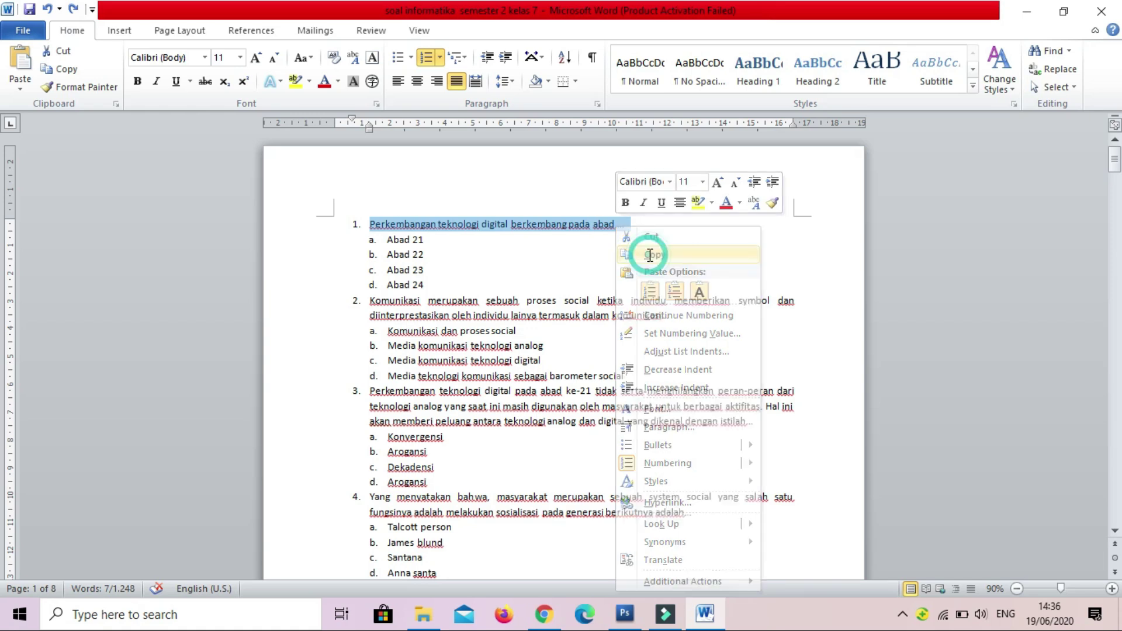
Return to the form in Chrome, paste the copied text as the new question's title, and remove its leading "1." numbering.
{"action": "left_click", "coordinate": [548, 617]}
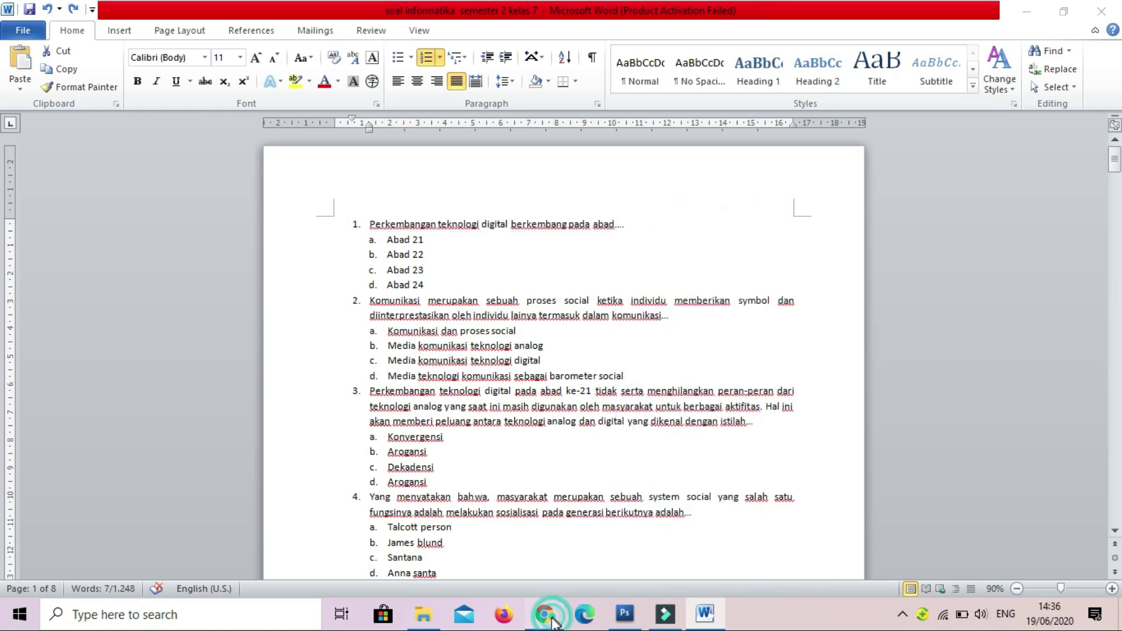
{"action": "right_click", "coordinate": [296, 367]}
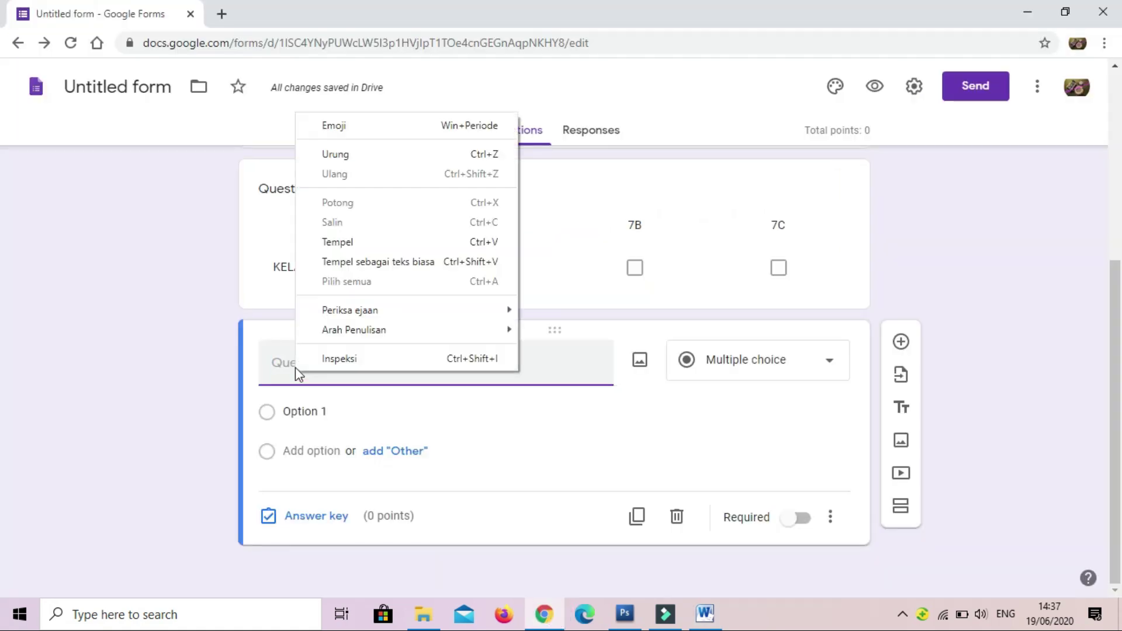
{"action": "left_click", "coordinate": [333, 242]}
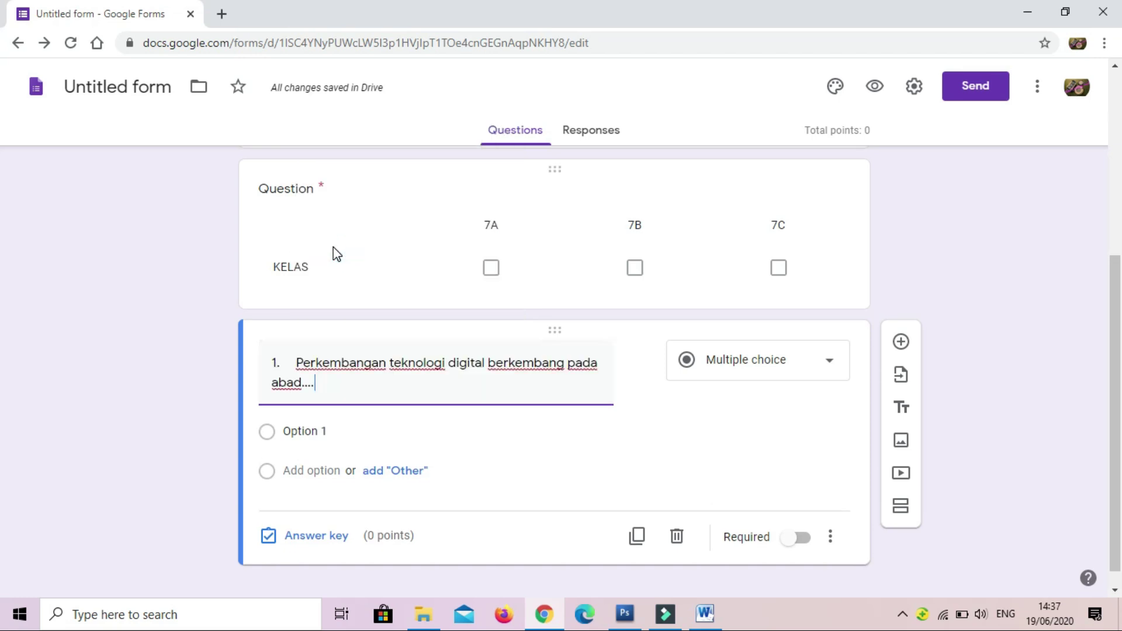
{"action": "left_click", "coordinate": [296, 365]}
{"action": "key", "text": "BackSpace"}
{"action": "key", "text": "BackSpace"}
{"action": "key", "text": "BackSpace"}
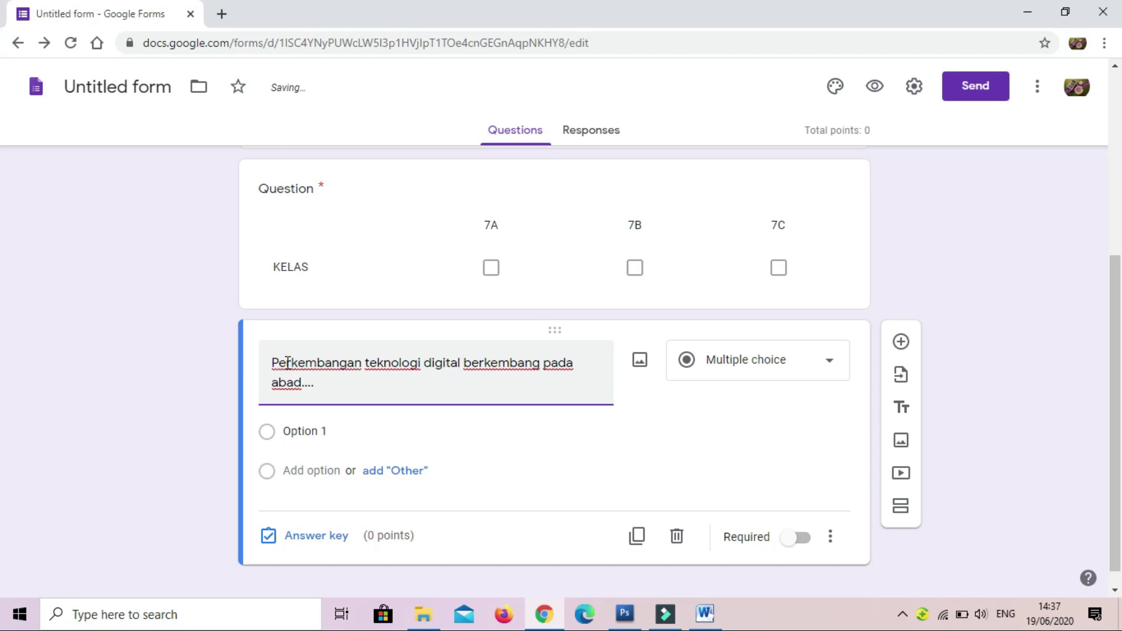
Cut the whole title text out of the new multiple-choice question, leaving the title empty.
{"action": "left_click_drag", "start_coordinate": [274, 357], "coordinate": [366, 387]}
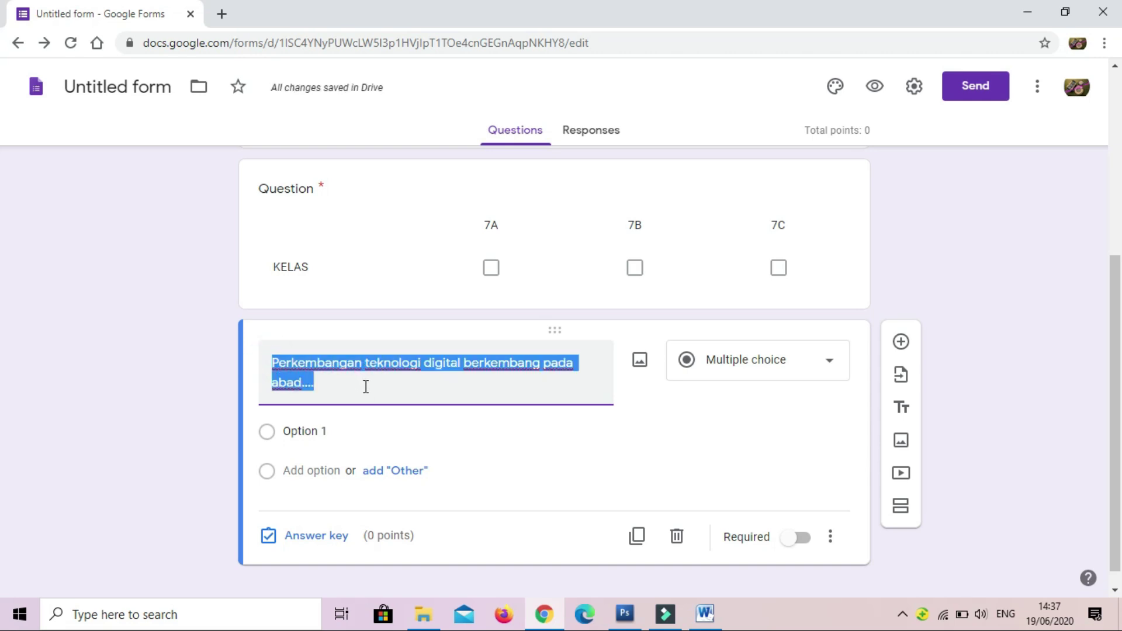
{"action": "key", "text": "ctrl+x"}
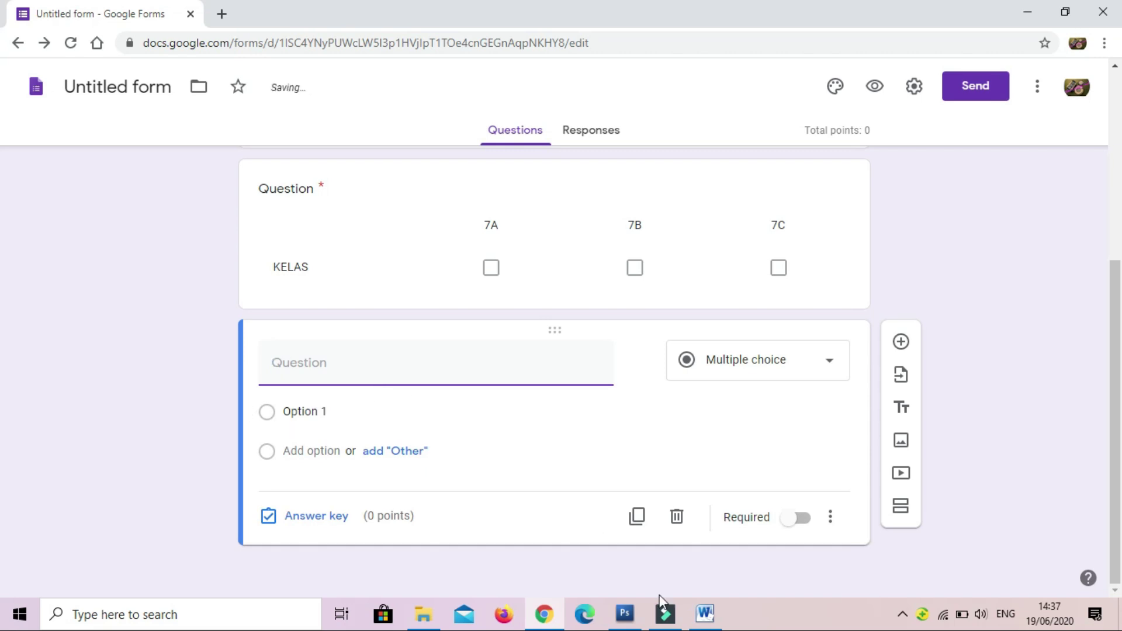
Switch to the Word exam document, remove the numbering from the first question, and copy its text.
{"action": "left_click", "coordinate": [705, 615]}
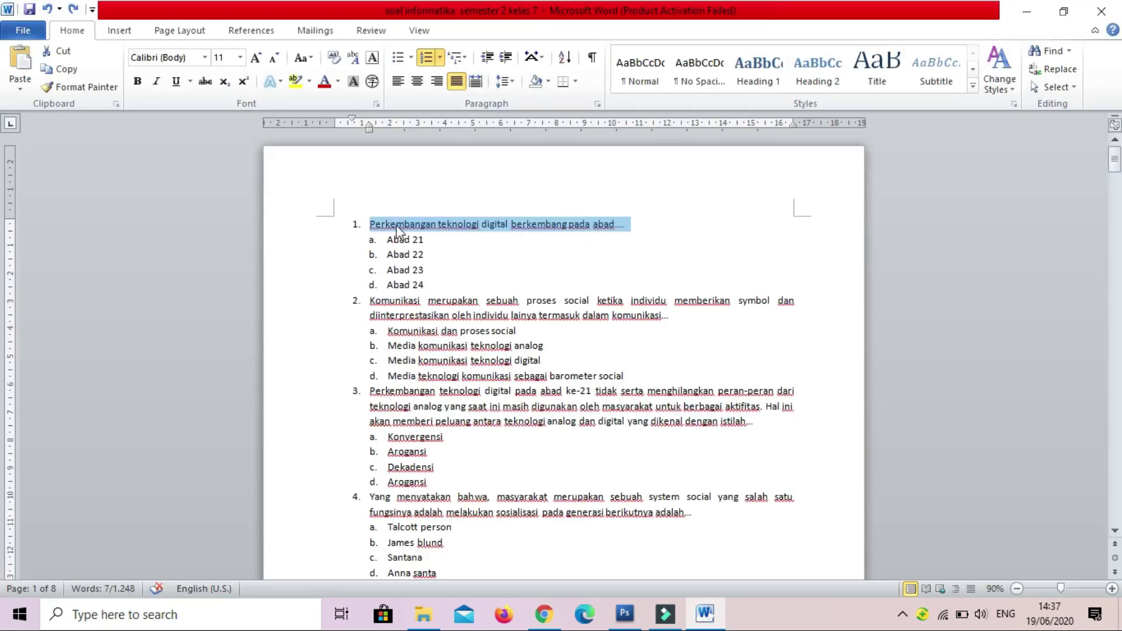
{"action": "left_click", "coordinate": [426, 58]}
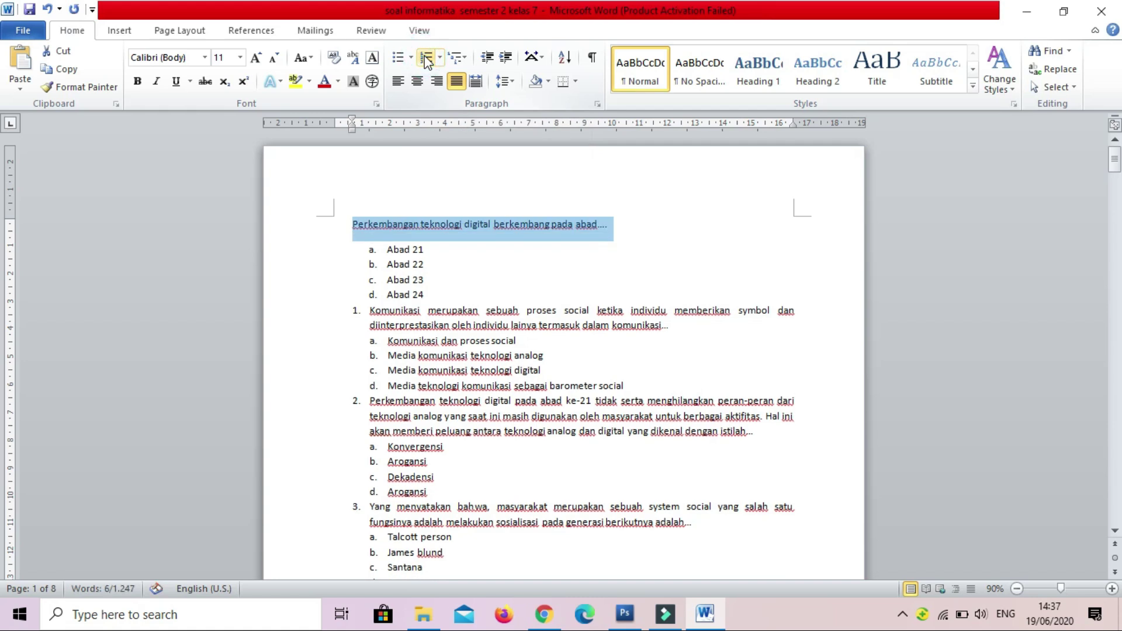
{"action": "right_click", "coordinate": [431, 234]}
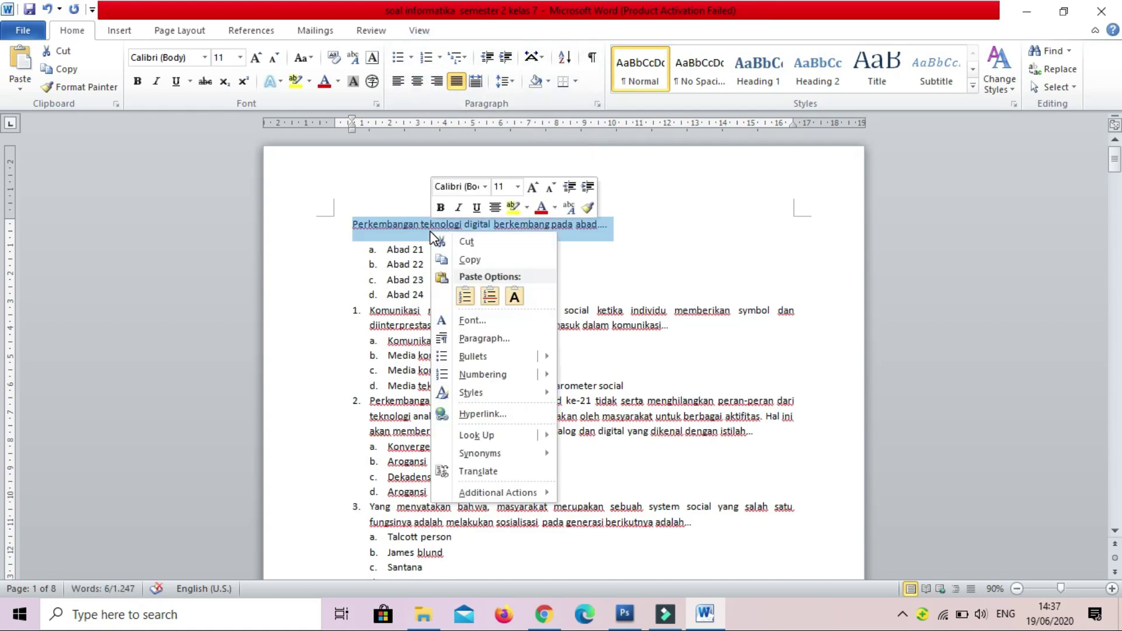
{"action": "left_click", "coordinate": [467, 260]}
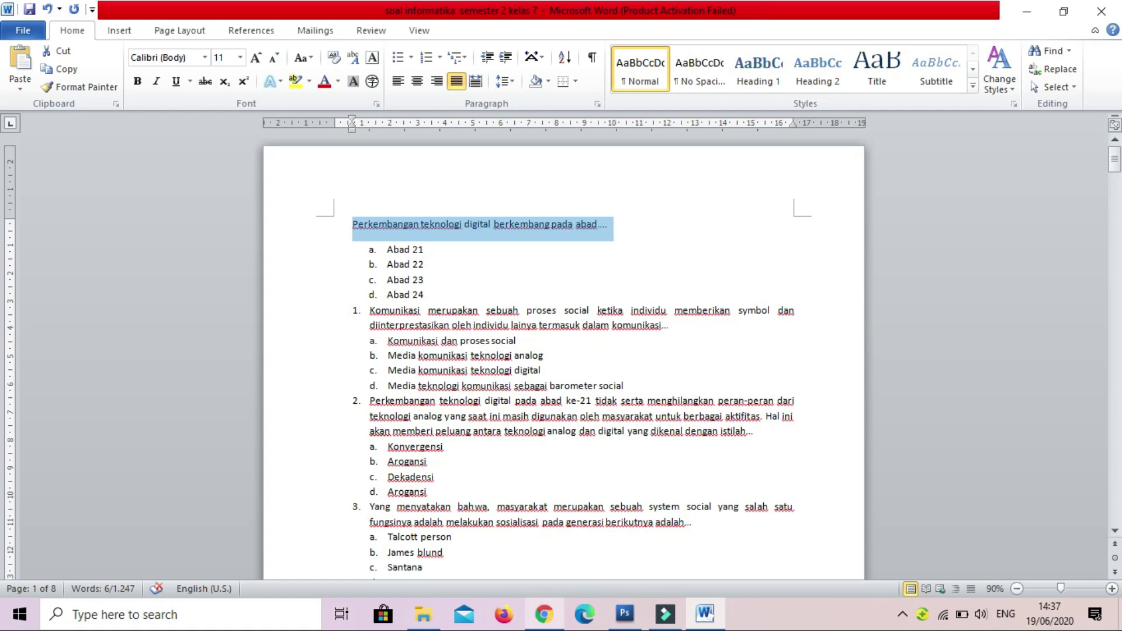
Return to the form in Chrome, paste the copied text as the question's title, and keep the Multiple choice type.
{"action": "left_click", "coordinate": [544, 614]}
{"action": "right_click", "coordinate": [280, 378]}
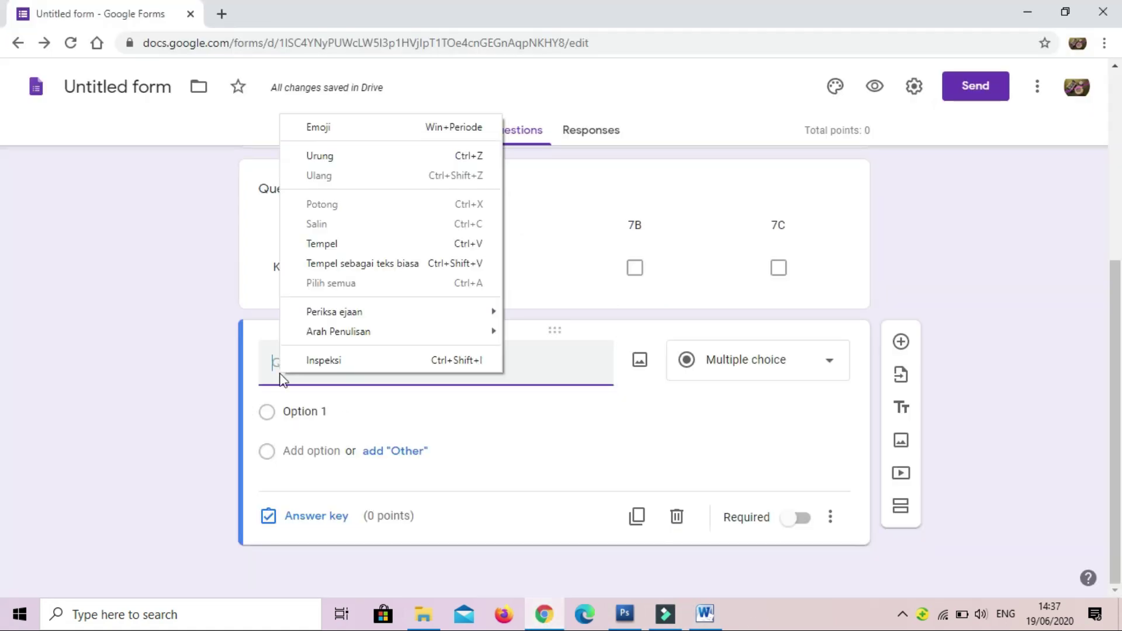
{"action": "left_click", "coordinate": [328, 243]}
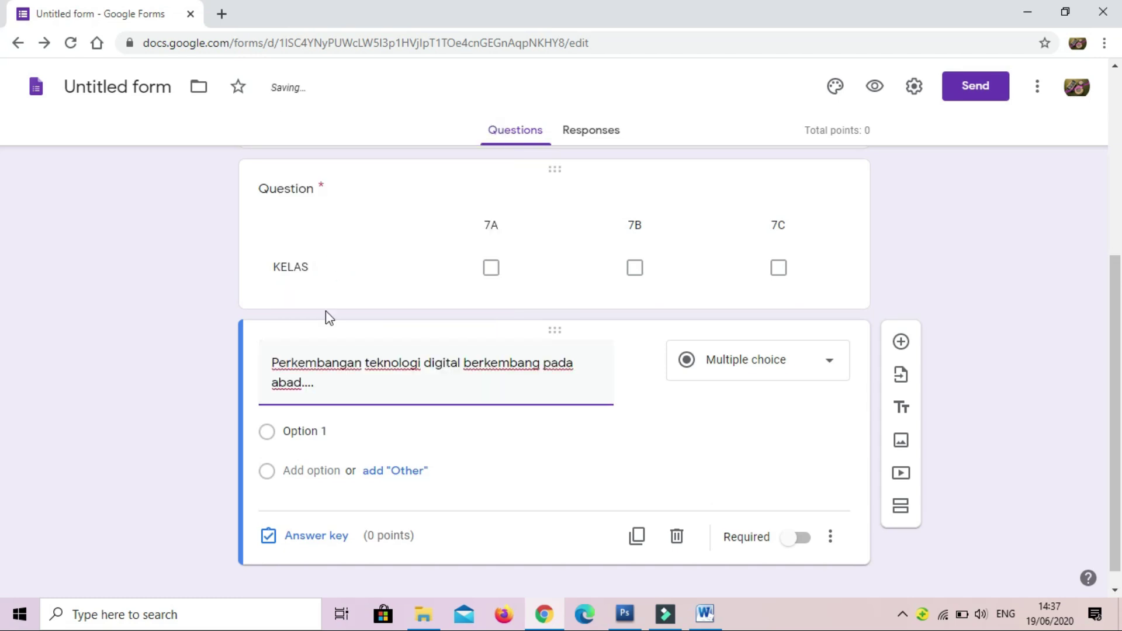
{"action": "left_click", "coordinate": [819, 374]}
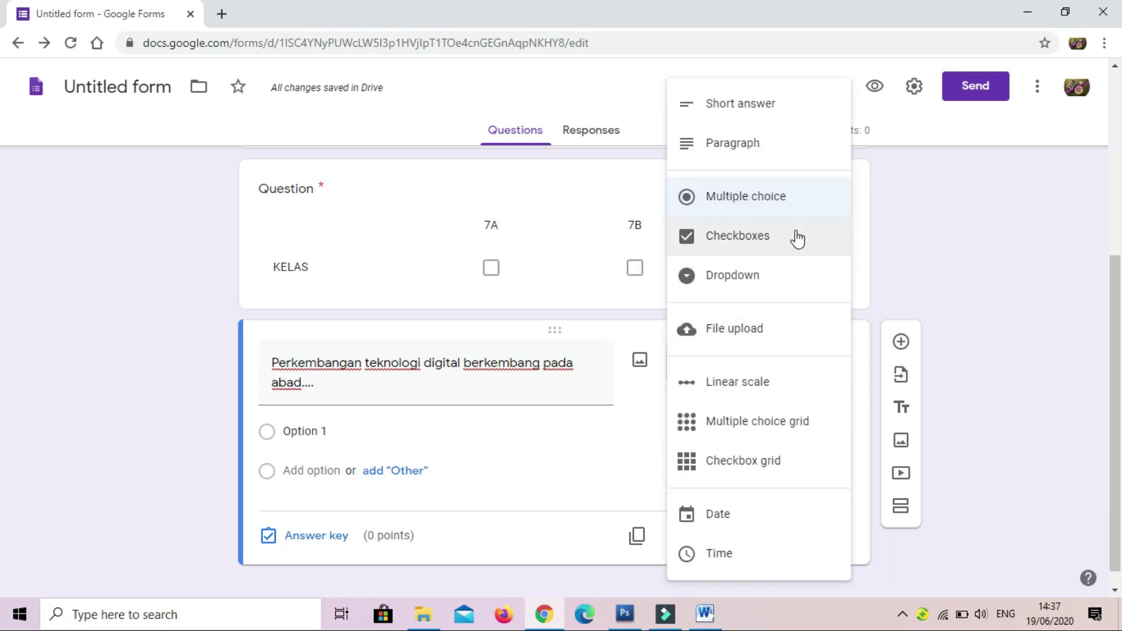
{"action": "left_click", "coordinate": [792, 206]}
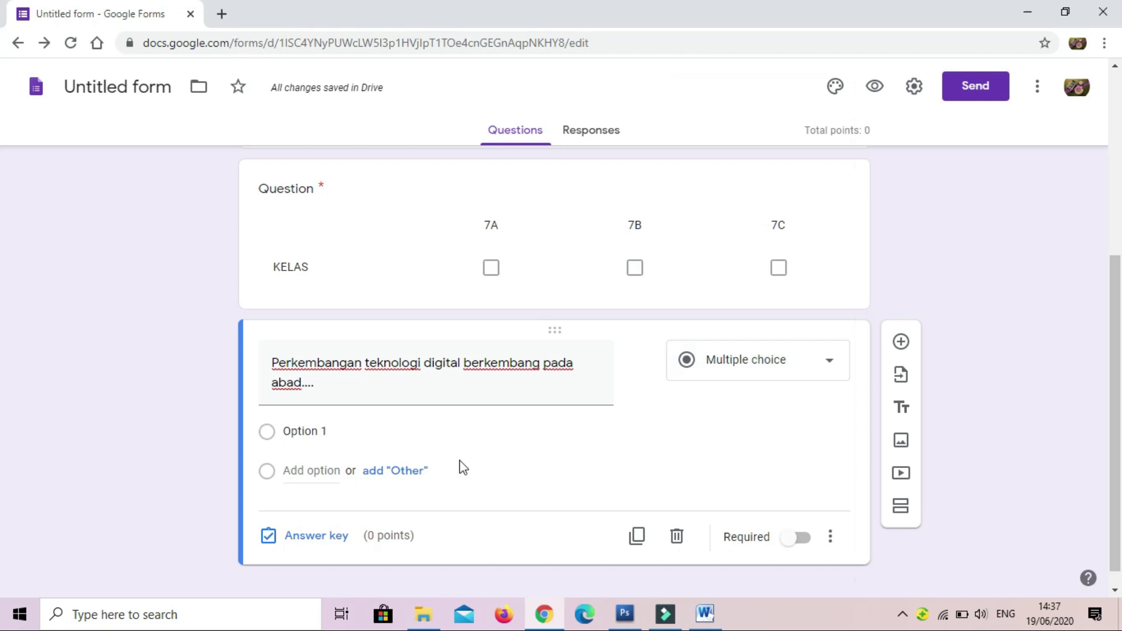
Switch to the Word document, remove the lettering from the options Abad 21 to Abad 24, and copy all four.
{"action": "left_click", "coordinate": [338, 431]}
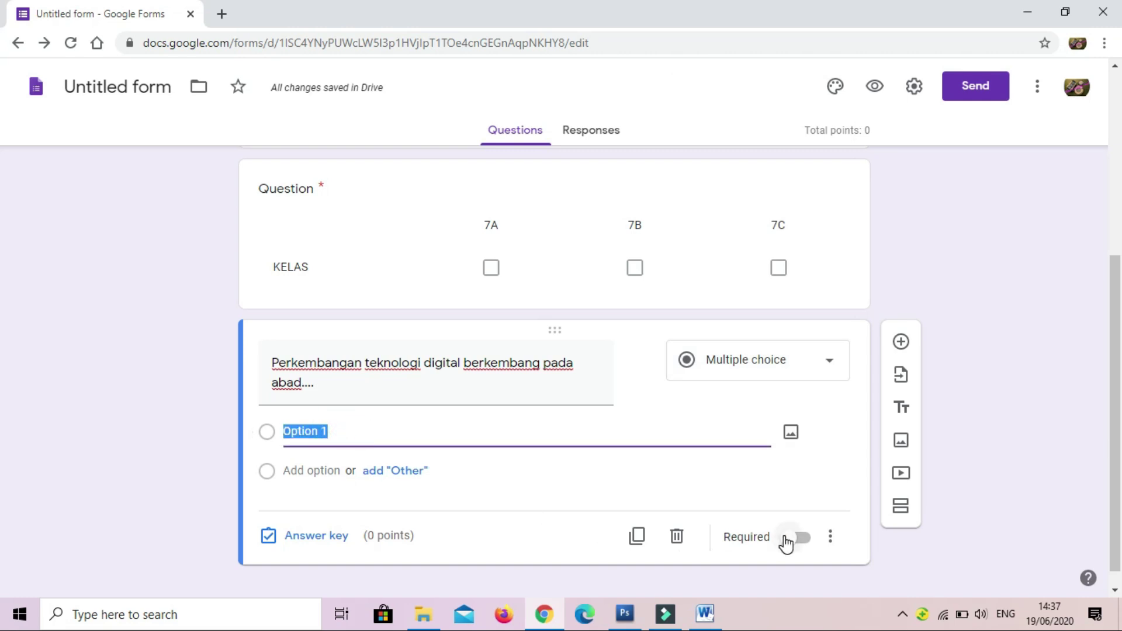
{"action": "left_click", "coordinate": [707, 621]}
{"action": "left_click_drag", "start_coordinate": [383, 250], "coordinate": [435, 294]}
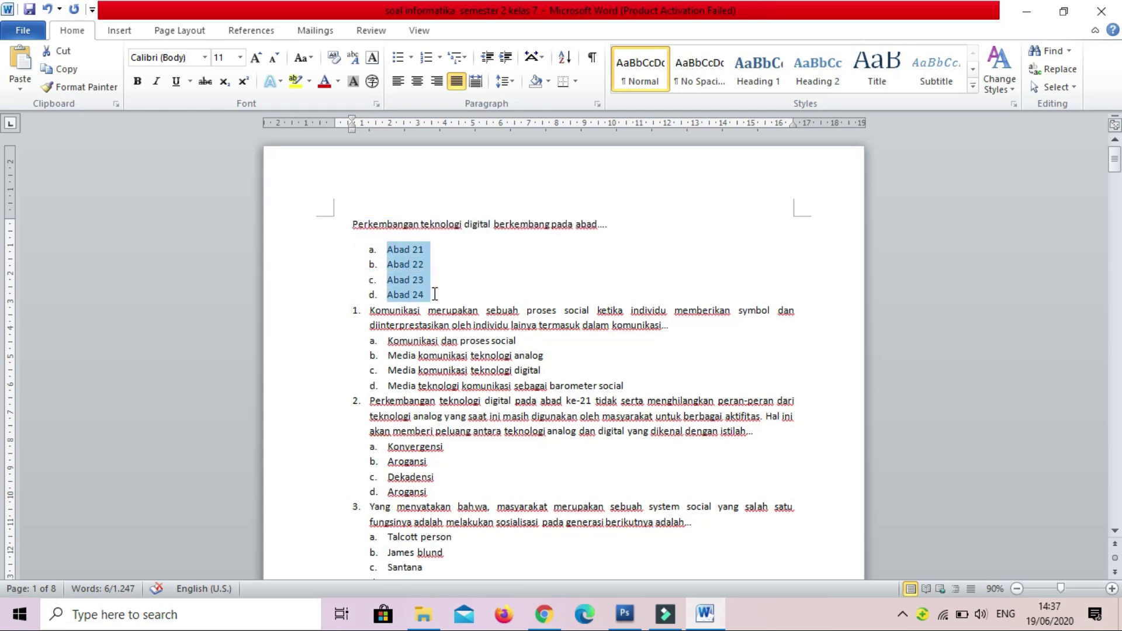
{"action": "left_click", "coordinate": [425, 57]}
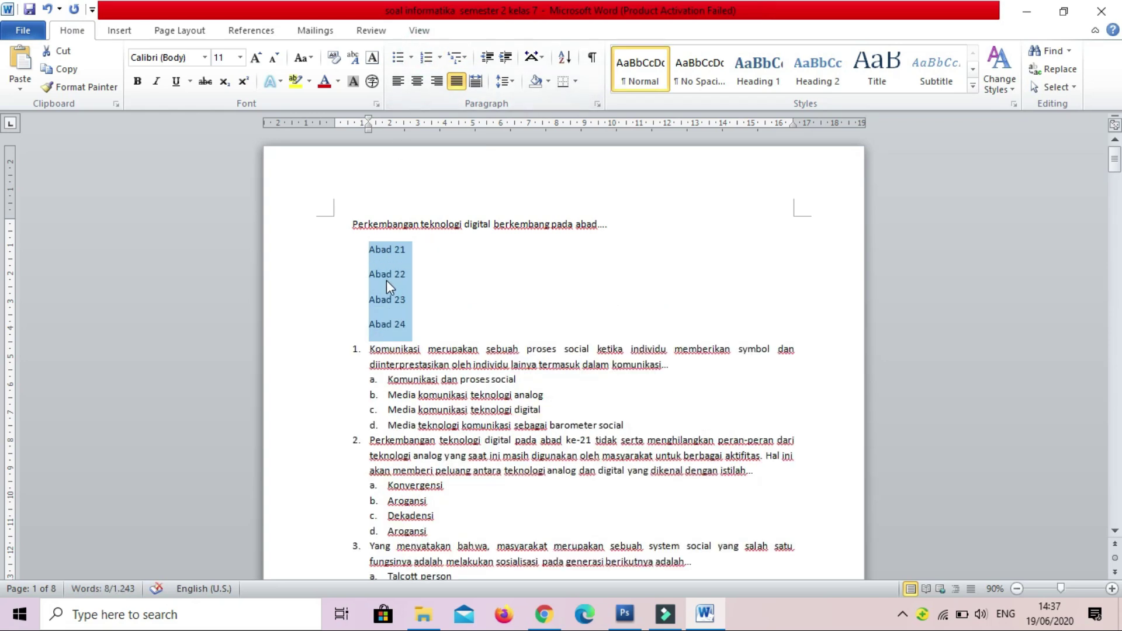
{"action": "right_click", "coordinate": [385, 251]}
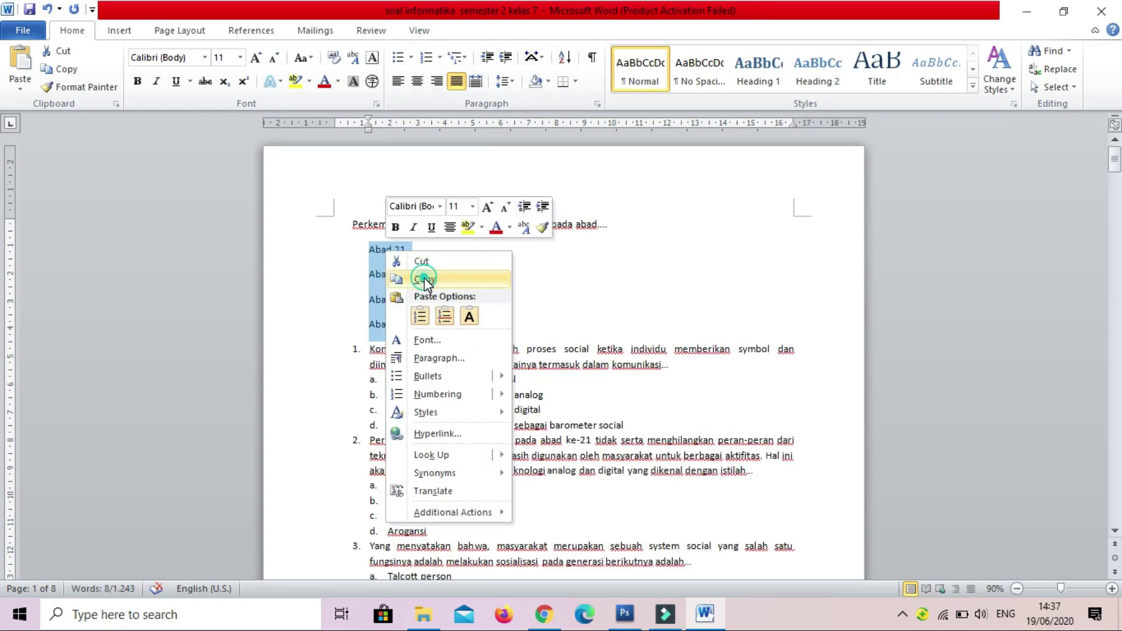
{"action": "left_click", "coordinate": [424, 276]}
Return to the form in Chrome and paste the four copied options over Option 1.
{"action": "left_click", "coordinate": [545, 613]}
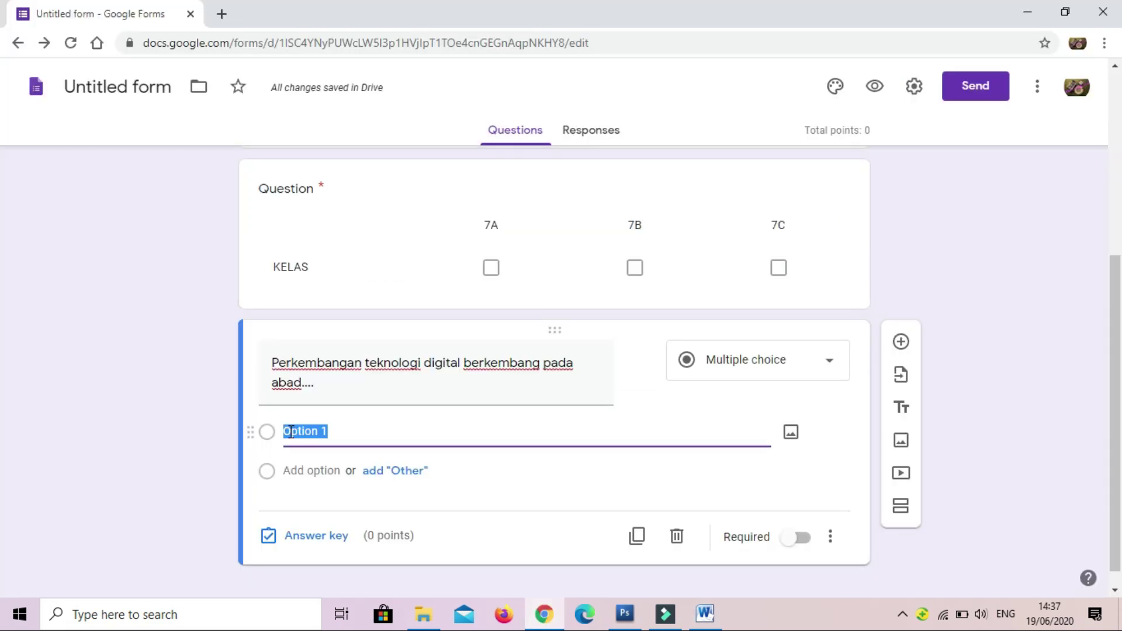
{"action": "right_click", "coordinate": [291, 433]}
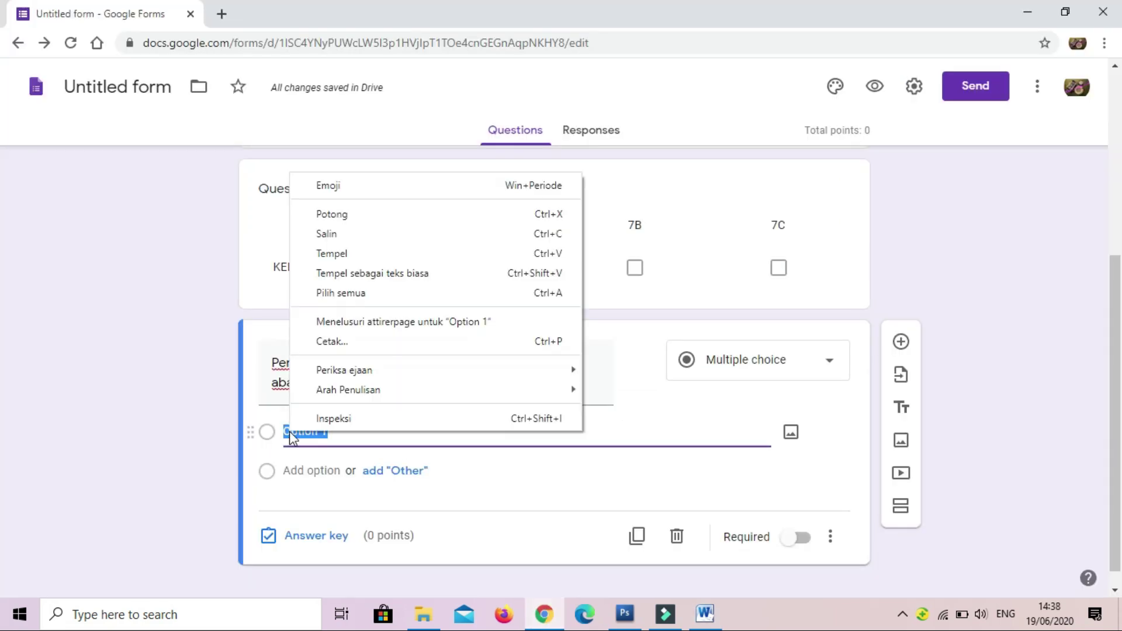
{"action": "left_click", "coordinate": [337, 255]}
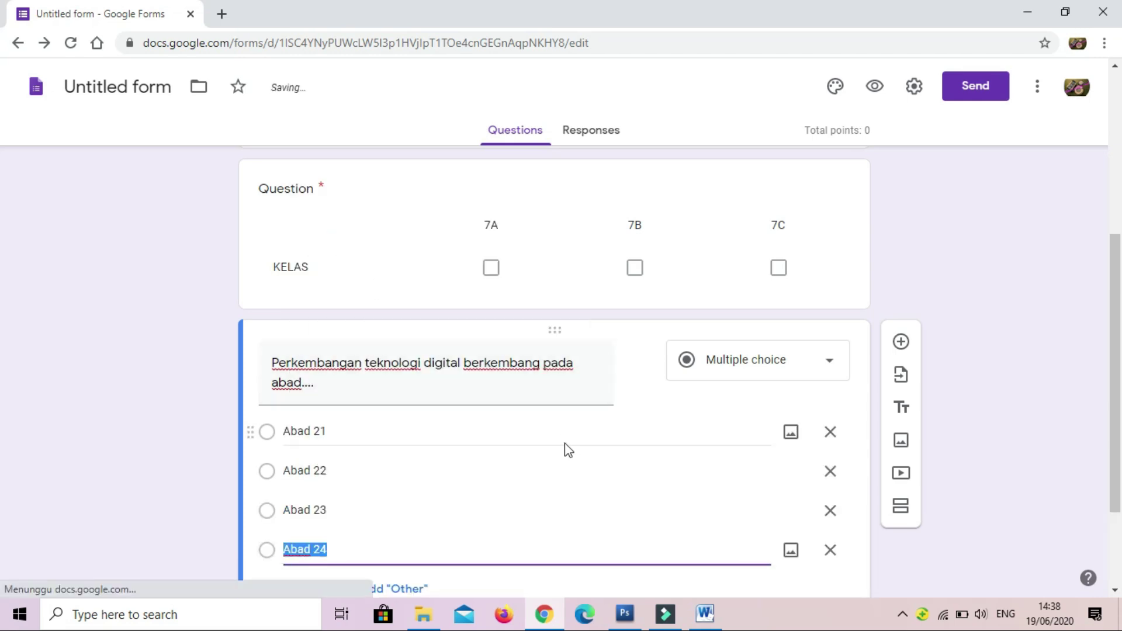
Open the question's answer key and mark Abad 22 as the correct answer.
{"action": "scroll", "coordinate": [566, 451], "scroll_direction": "down", "scroll_amount": 3}
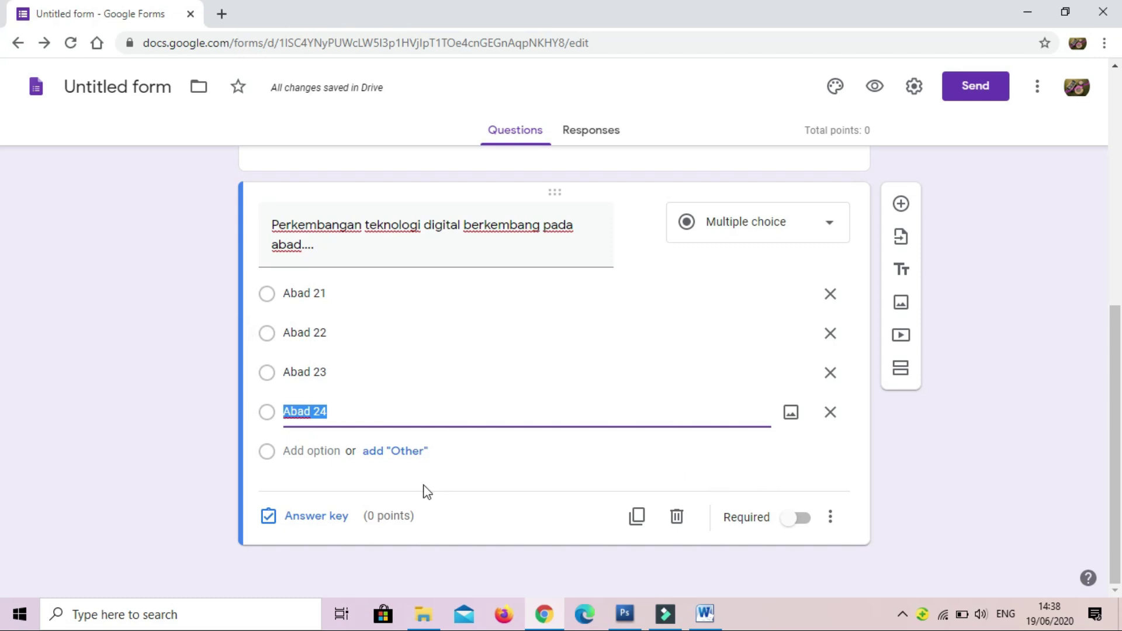
{"action": "left_click", "coordinate": [314, 518]}
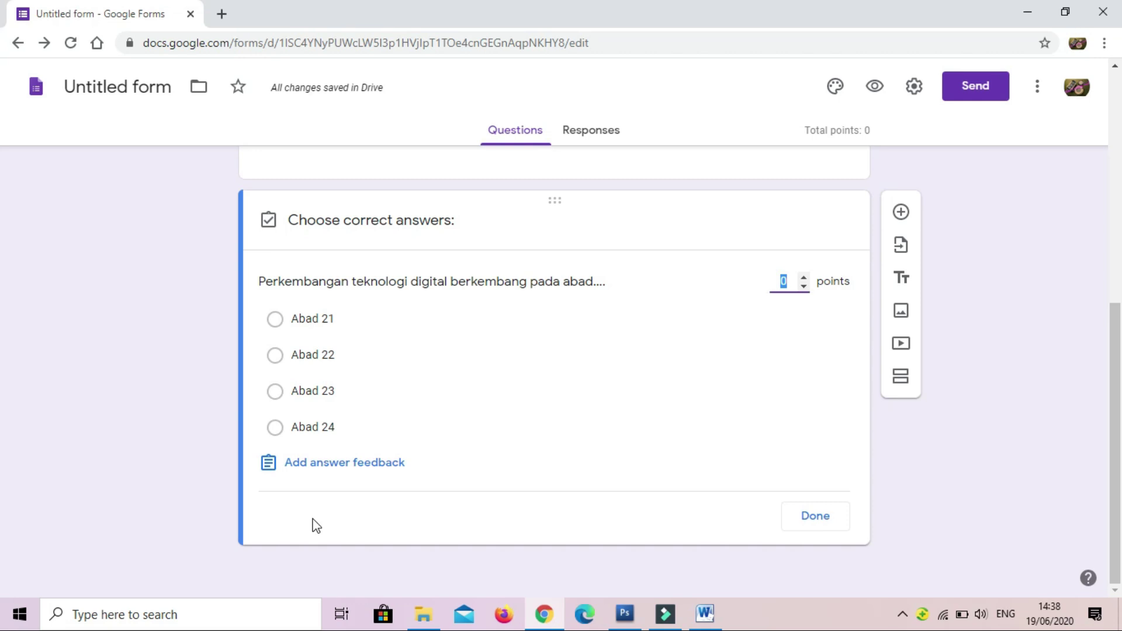
{"action": "left_click", "coordinate": [273, 361]}
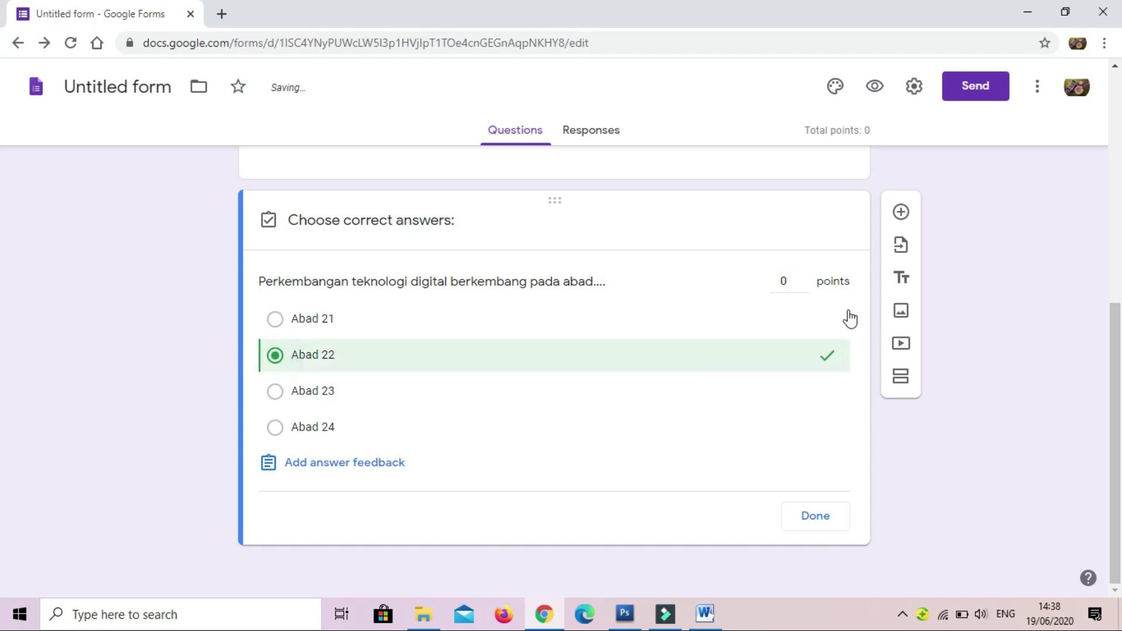
Set the question's score to 5 points and finish the answer key.
{"action": "double_click", "coordinate": [805, 279]}
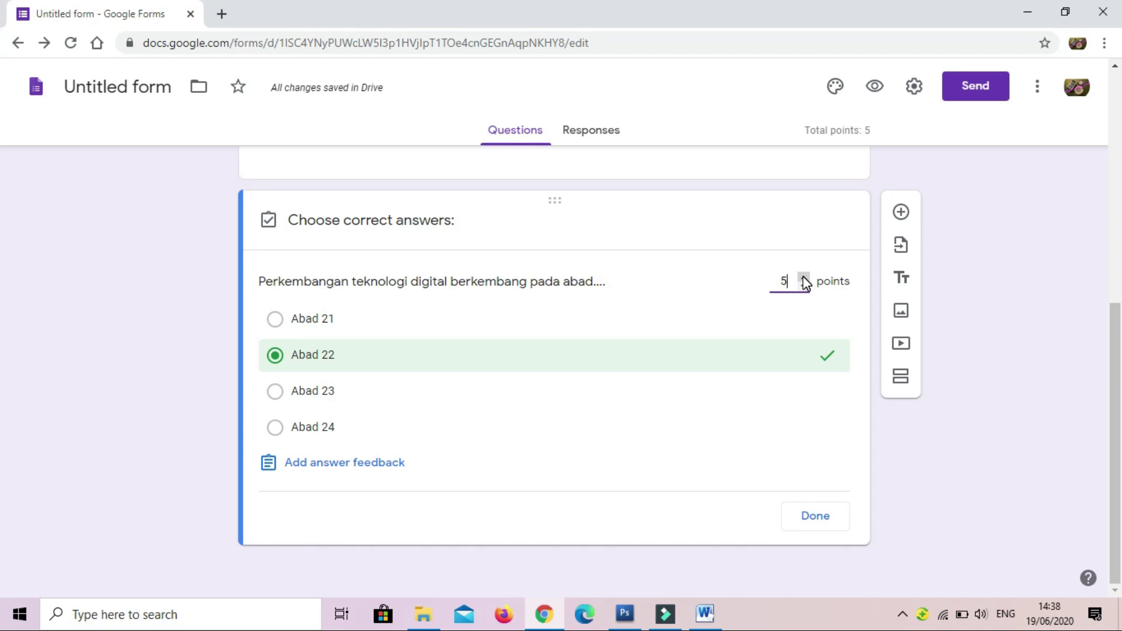
{"action": "left_click", "coordinate": [804, 286]}
{"action": "left_click", "coordinate": [805, 287]}
{"action": "left_click", "coordinate": [805, 286]}
{"action": "left_click", "coordinate": [805, 277]}
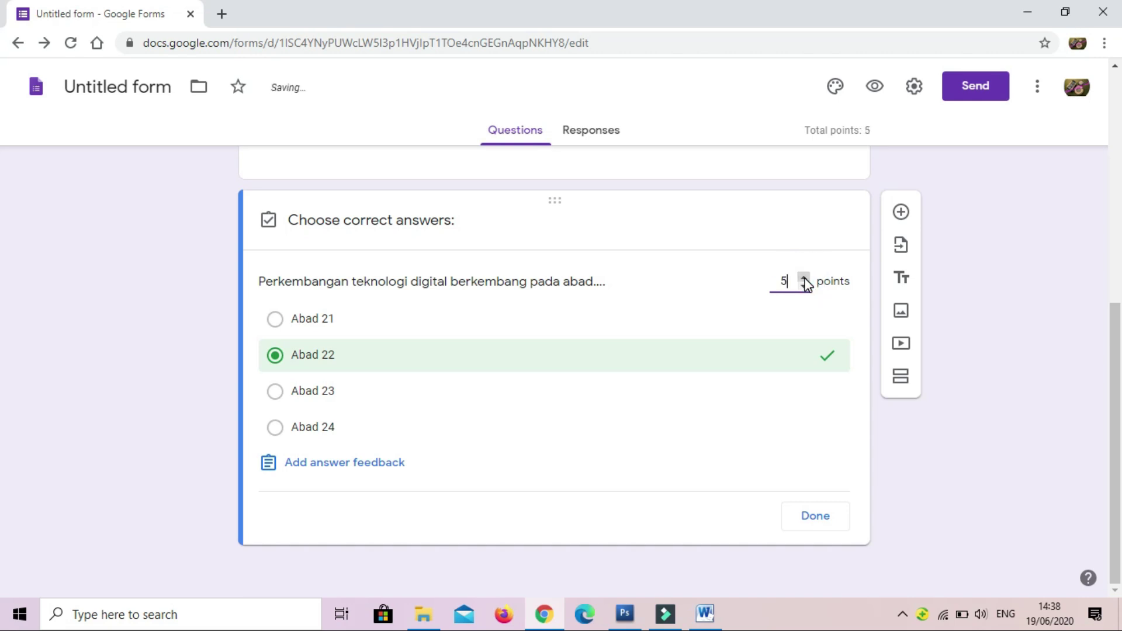
{"action": "left_click", "coordinate": [805, 286]}
{"action": "left_click", "coordinate": [805, 286]}
{"action": "left_click", "coordinate": [805, 277]}
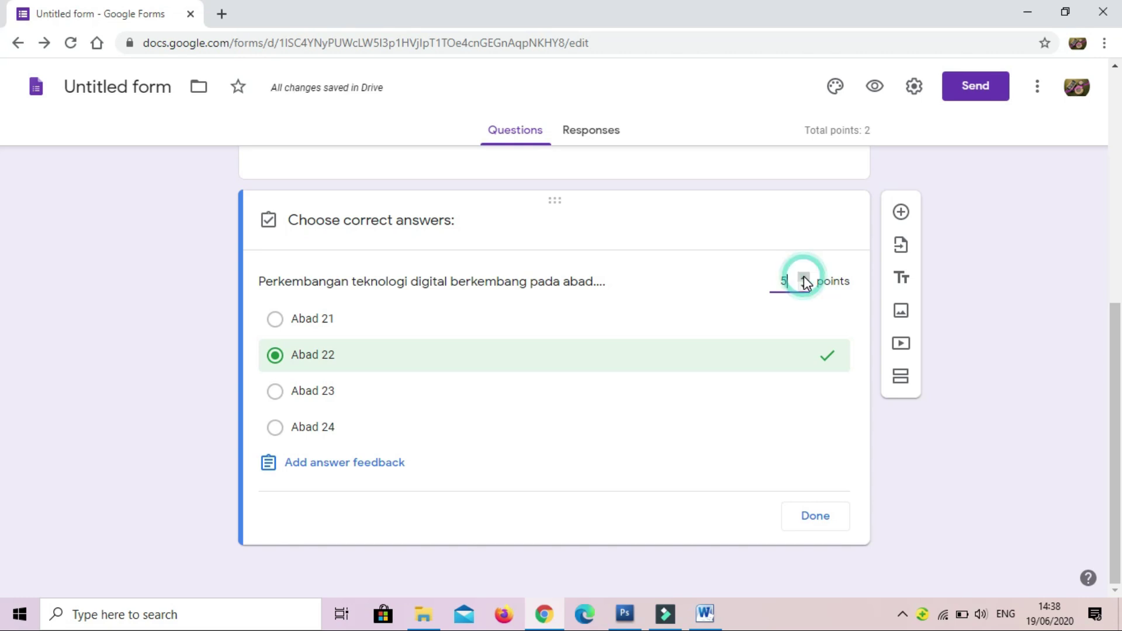
{"action": "left_click", "coordinate": [815, 517]}
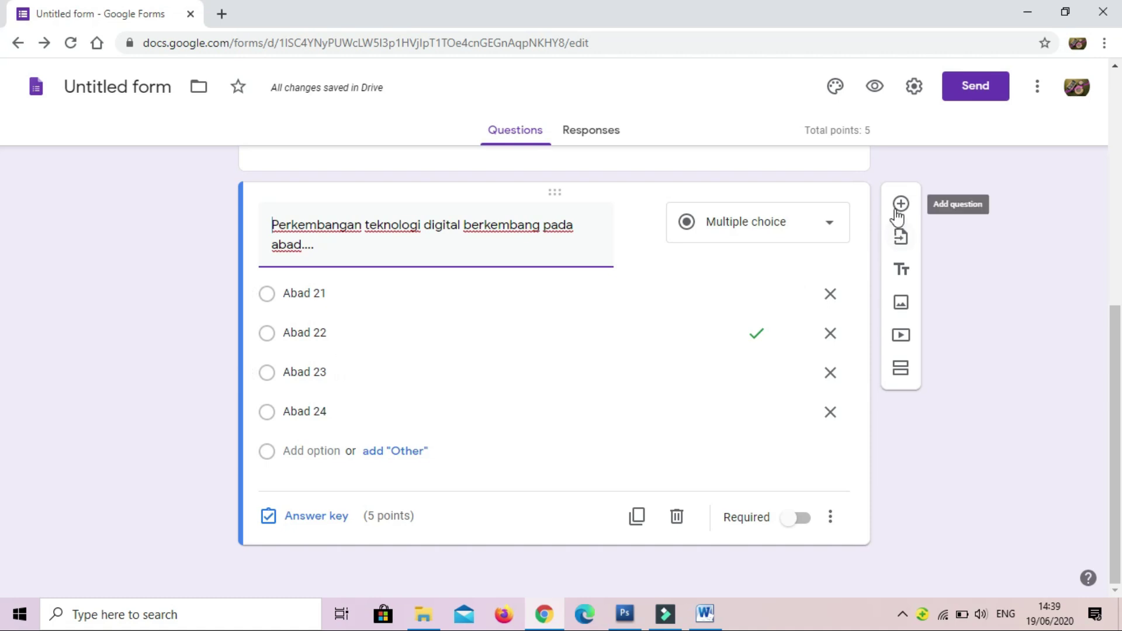
Make the Perkembangan teknologi digital question required and add a new question below it.
{"action": "left_click", "coordinate": [806, 522]}
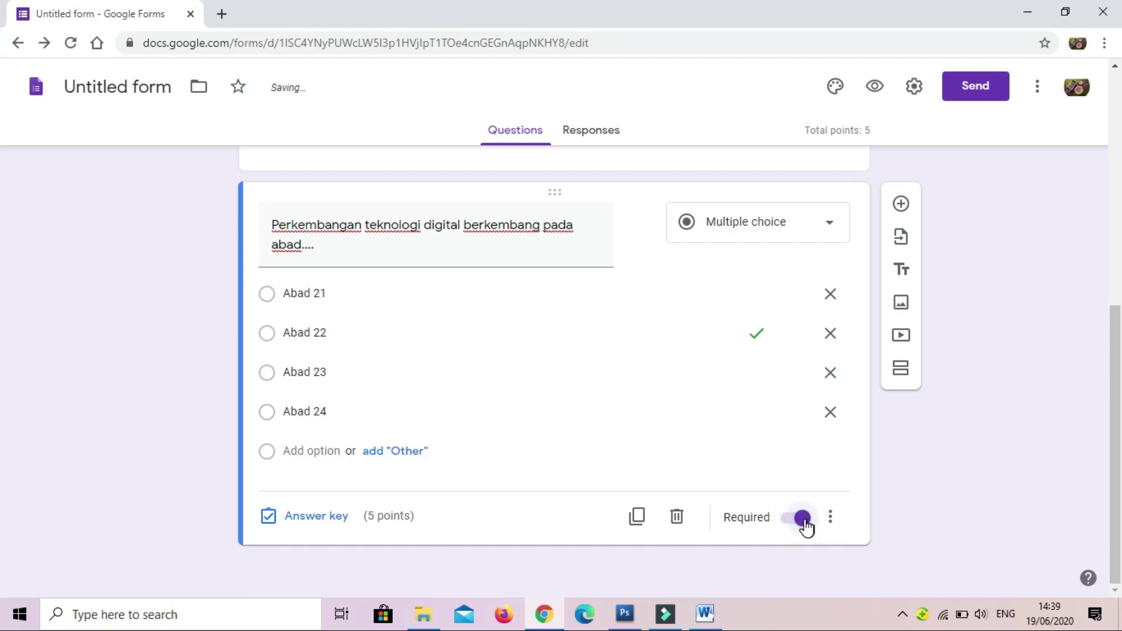
{"action": "left_click", "coordinate": [805, 519]}
{"action": "left_click", "coordinate": [805, 520]}
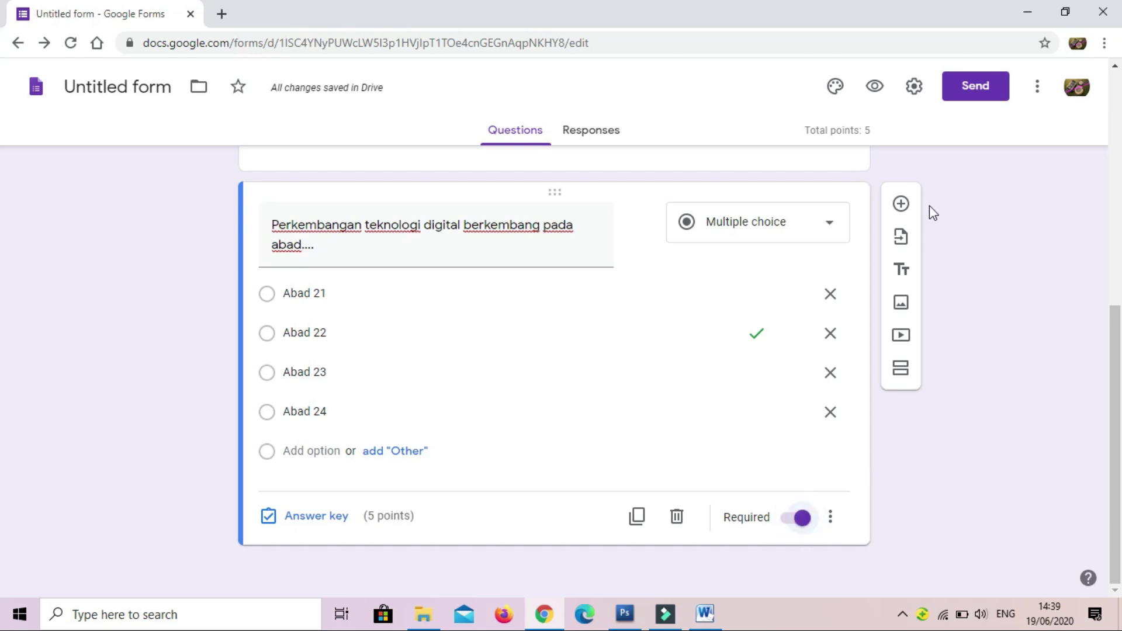
{"action": "left_click", "coordinate": [901, 204]}
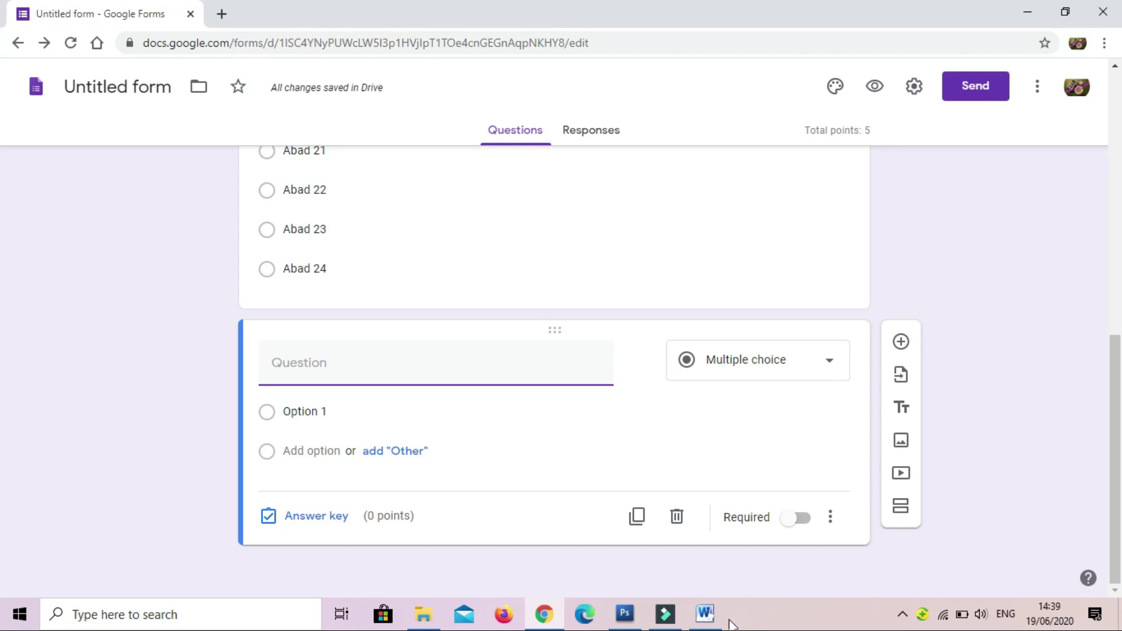
Switch to the Word document, remove the numbering from the "Komunikasi merupakan sebuah proses social..." question, and copy its text.
{"action": "left_click", "coordinate": [707, 624]}
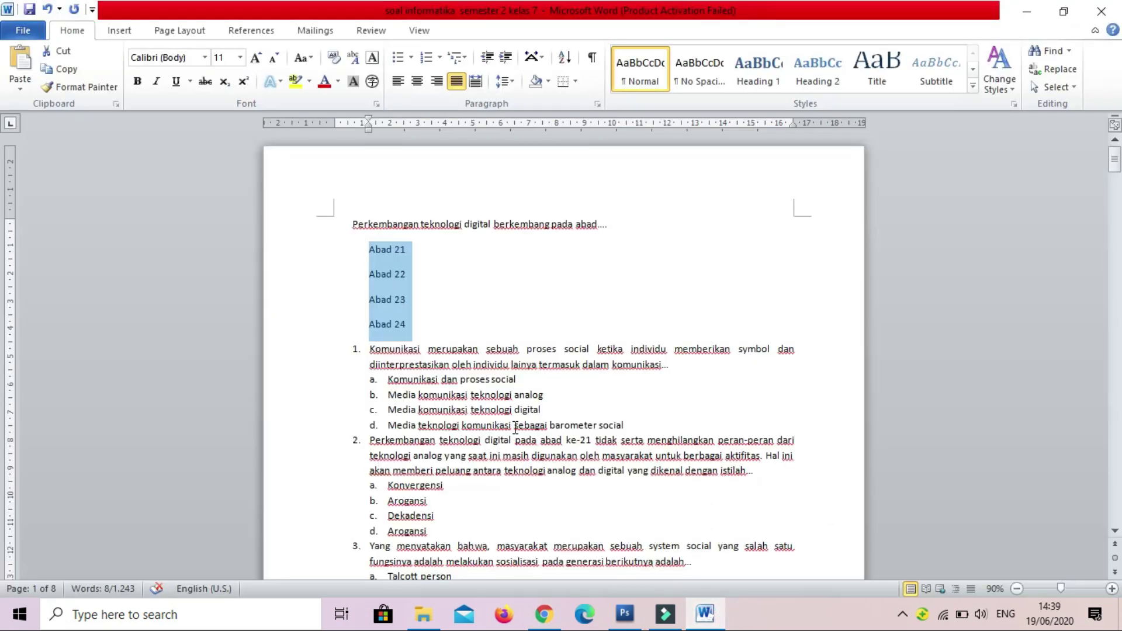
{"action": "left_click_drag", "start_coordinate": [364, 349], "coordinate": [708, 359]}
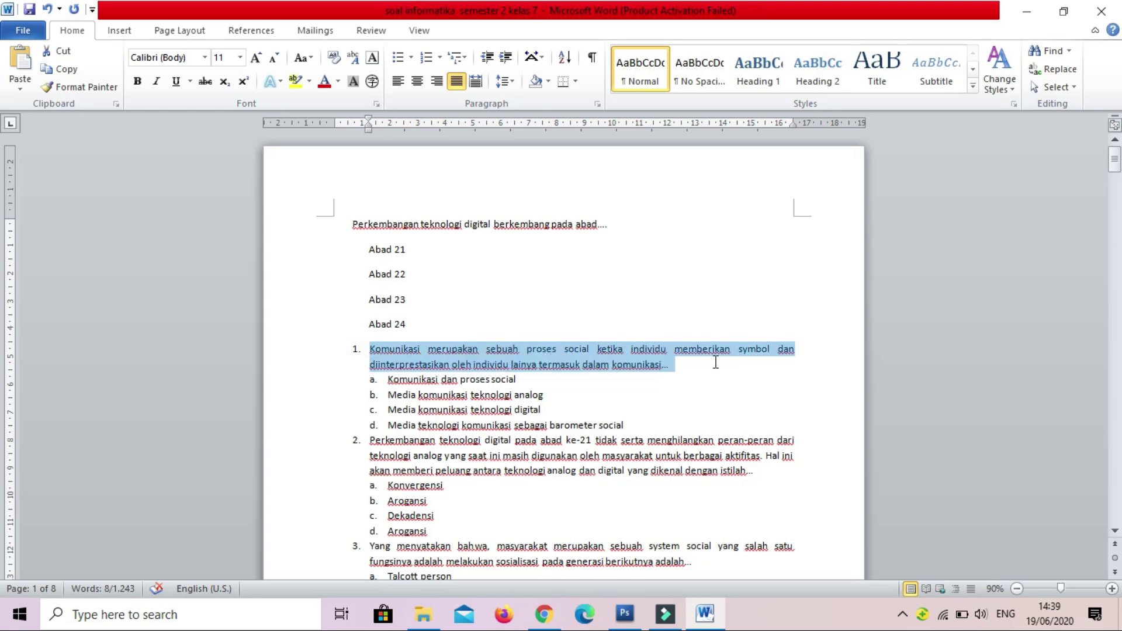
{"action": "left_click", "coordinate": [430, 61]}
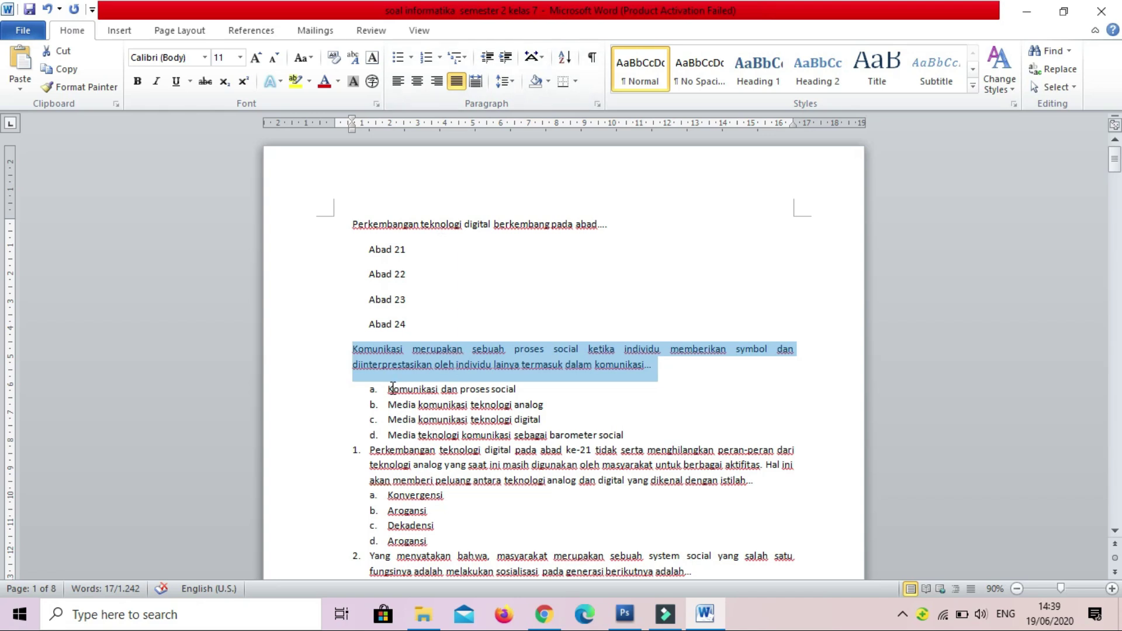
{"action": "right_click", "coordinate": [374, 352]}
{"action": "left_click", "coordinate": [464, 110]}
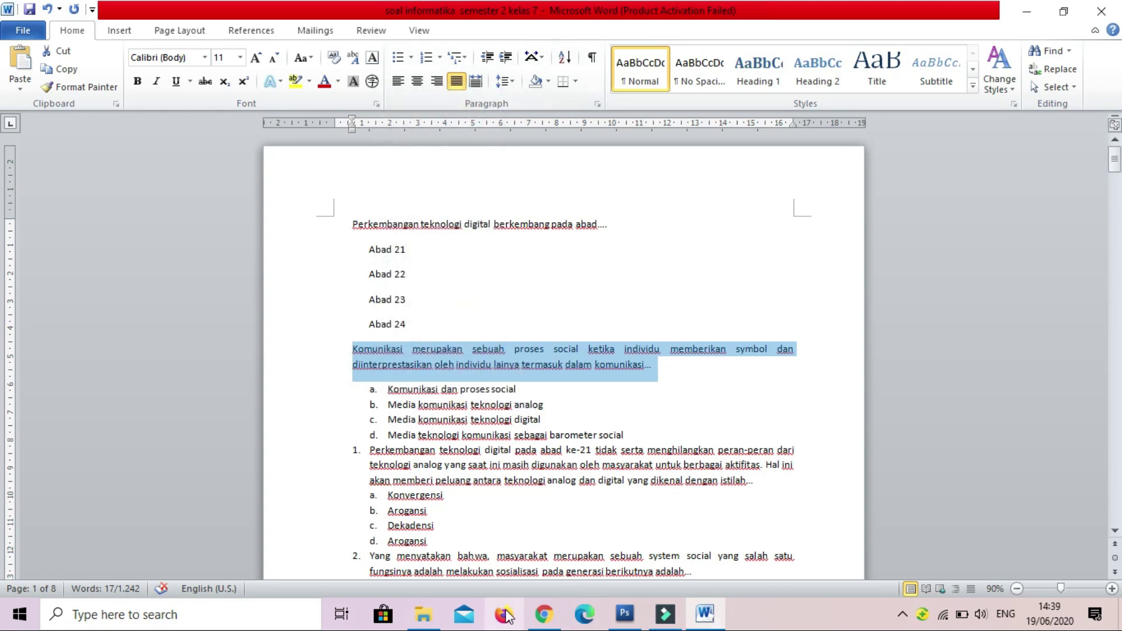
Return to the form in Chrome, paste the copied text as the new question's title, and select the Option 1 text.
{"action": "left_click", "coordinate": [542, 615]}
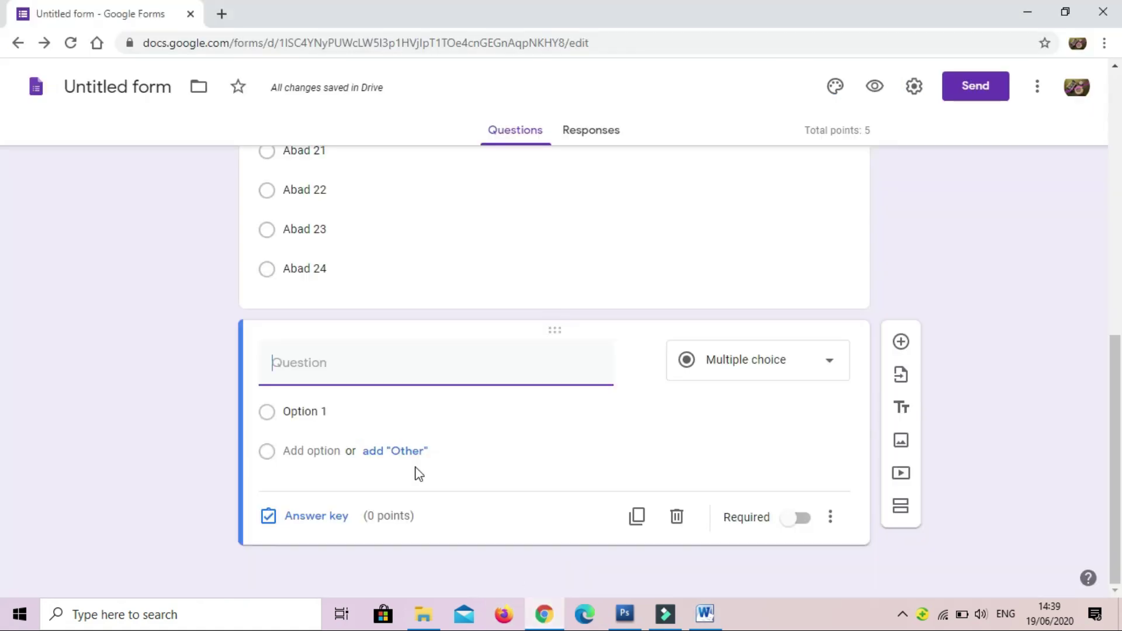
{"action": "right_click", "coordinate": [269, 360]}
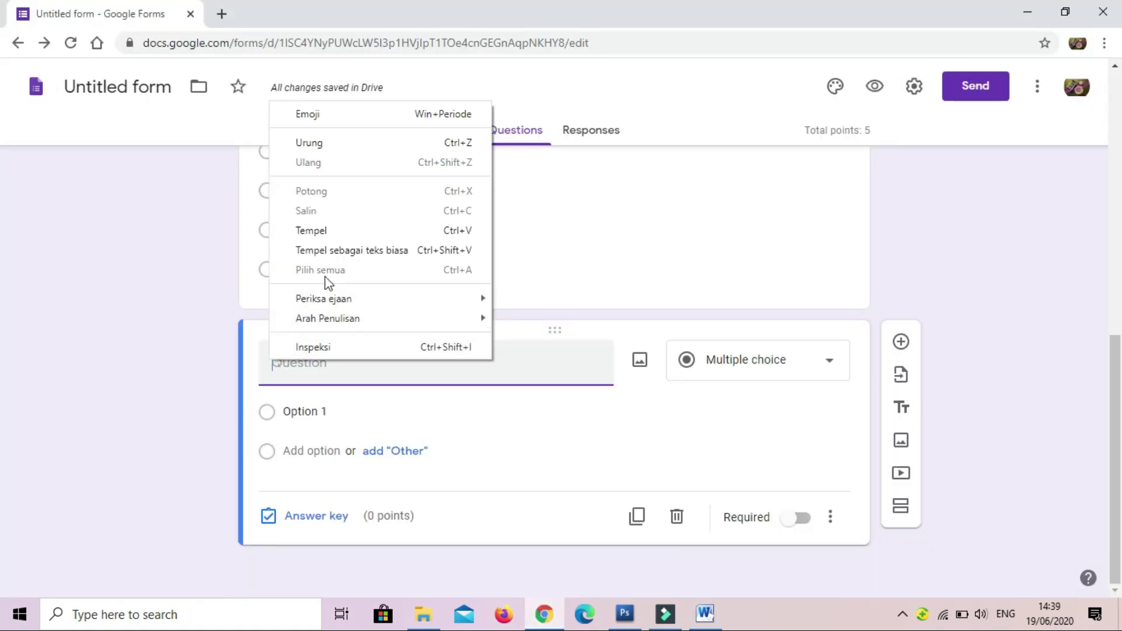
{"action": "left_click", "coordinate": [336, 231]}
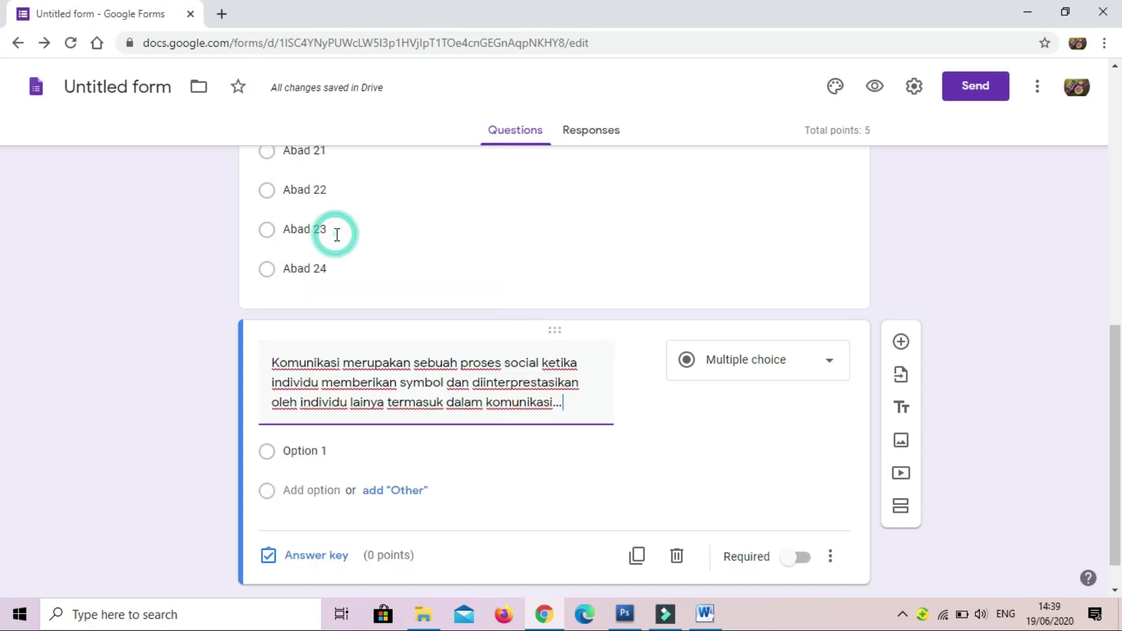
{"action": "left_click", "coordinate": [305, 409]}
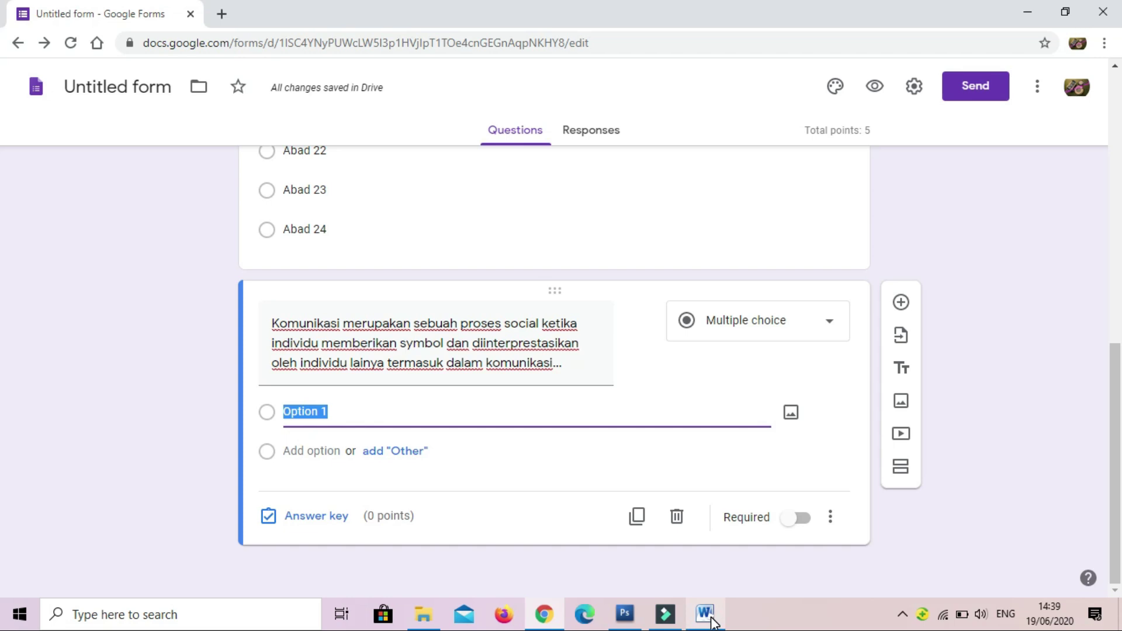
Switch to the Word document, remove the lettering from the four answer options under the "Komunikasi merupakan..." question, and copy them.
{"action": "mouse_move", "coordinate": [712, 621]}
{"action": "left_click", "coordinate": [721, 555]}
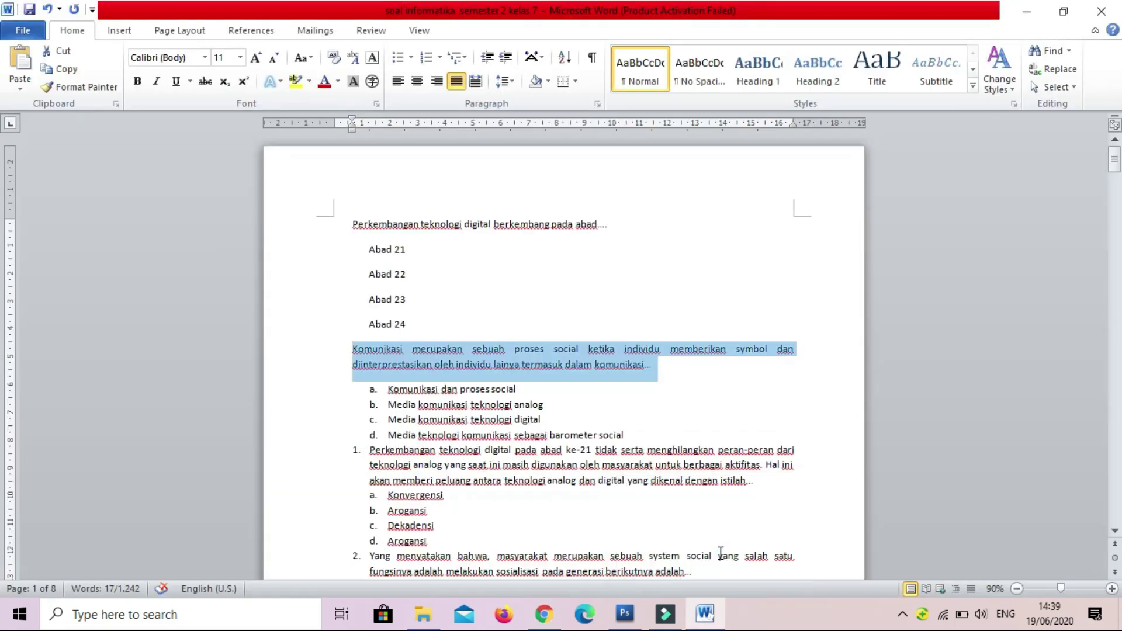
{"action": "left_click_drag", "start_coordinate": [388, 390], "coordinate": [631, 435]}
{"action": "key", "text": "ctrl+c"}
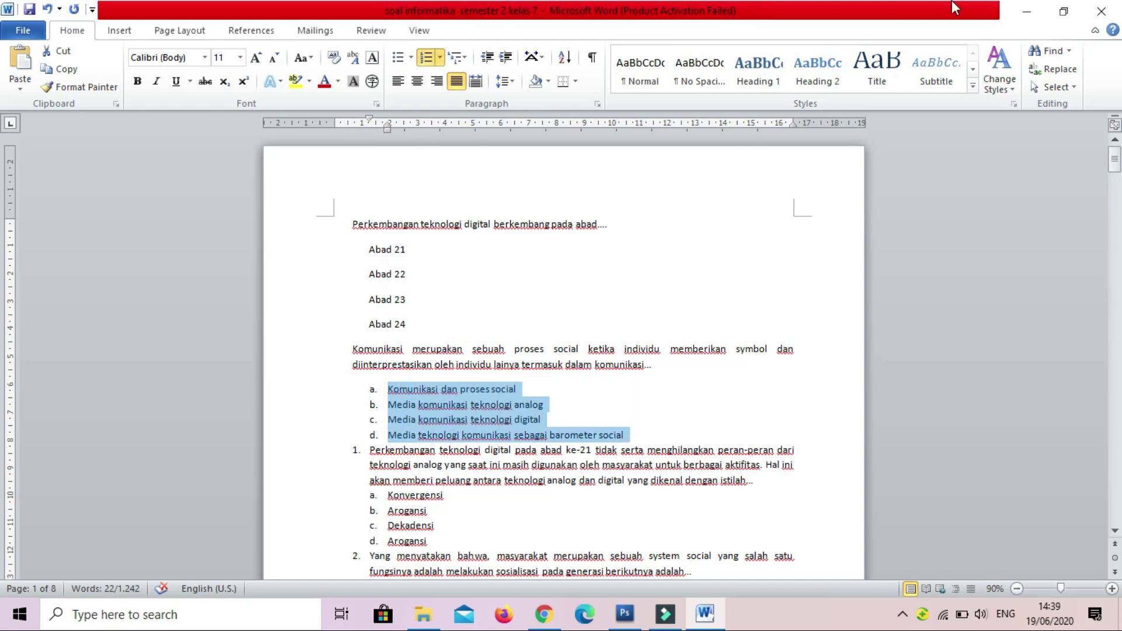
{"action": "left_click", "coordinate": [426, 57]}
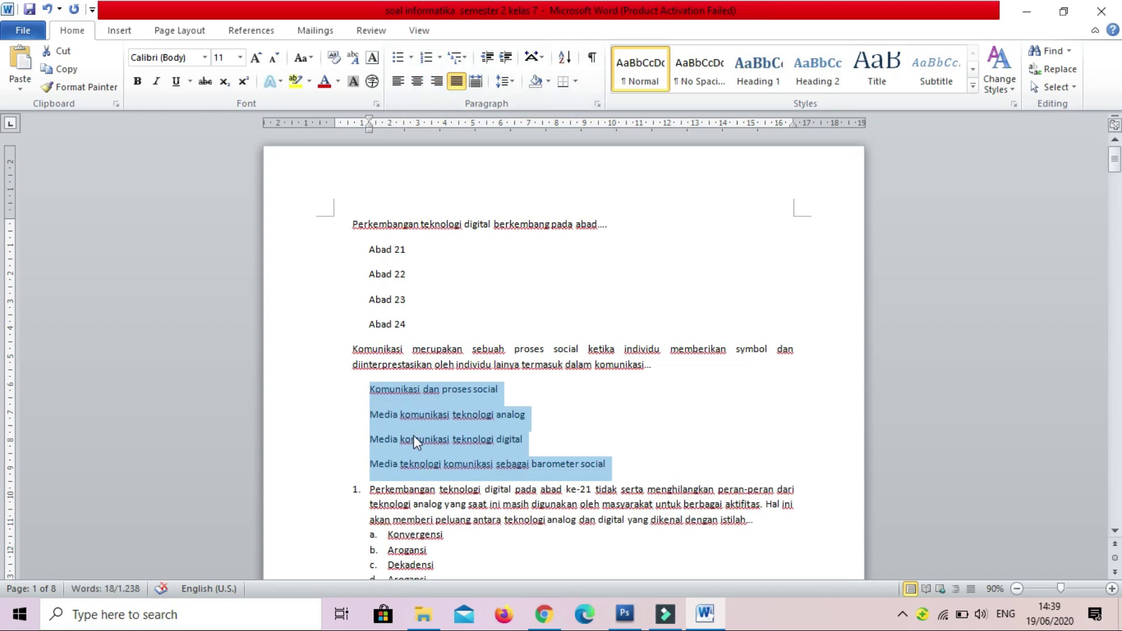
{"action": "right_click", "coordinate": [428, 391]}
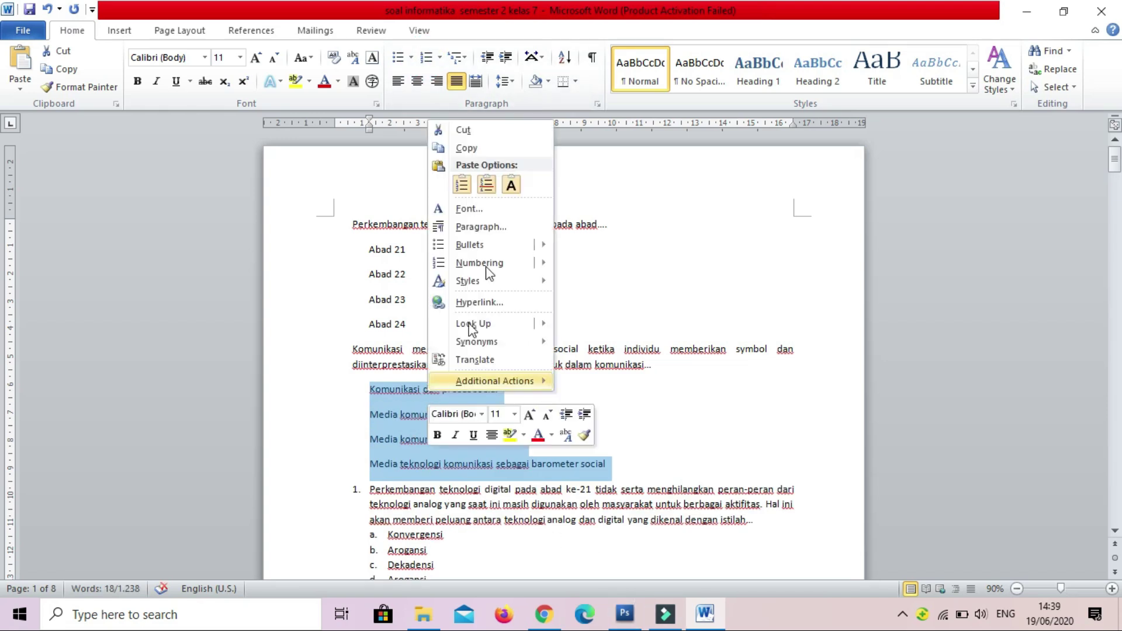
{"action": "left_click", "coordinate": [488, 150]}
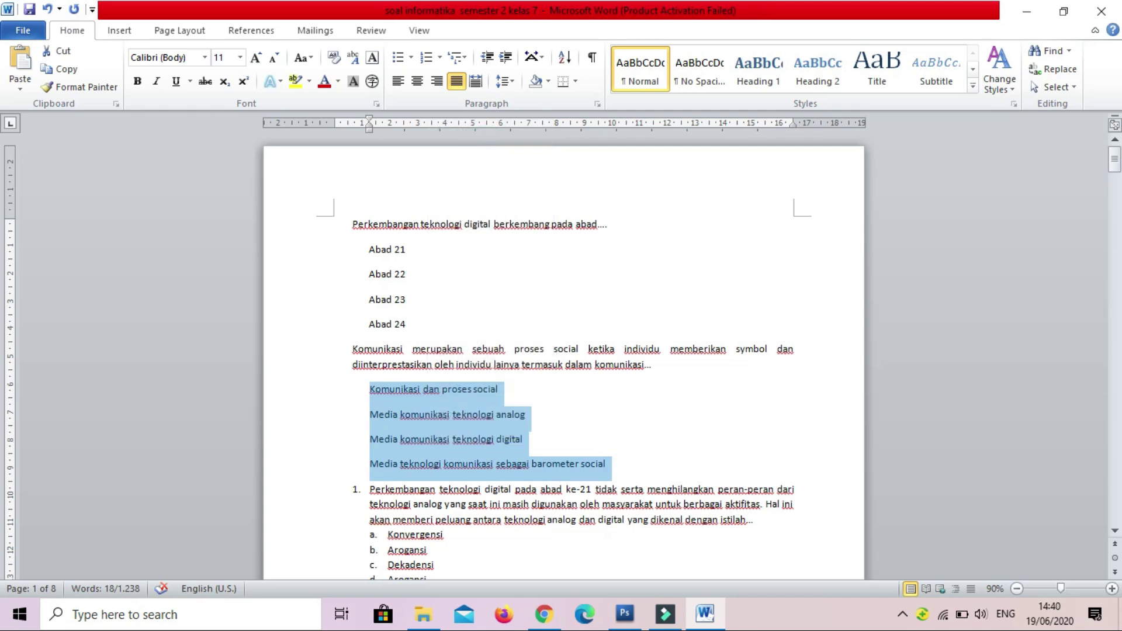
Return to the form in Chrome and paste the four copied answers over Option 1 of the Komunikasi question.
{"action": "left_click", "coordinate": [546, 616]}
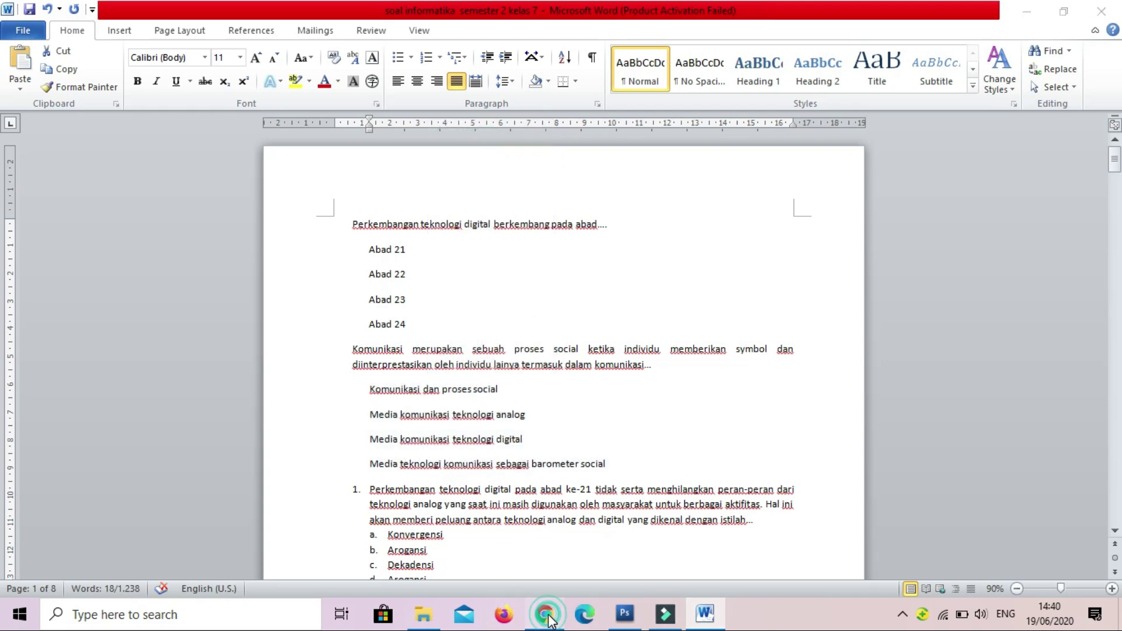
{"action": "left_click", "coordinate": [306, 412]}
{"action": "right_click", "coordinate": [299, 412]}
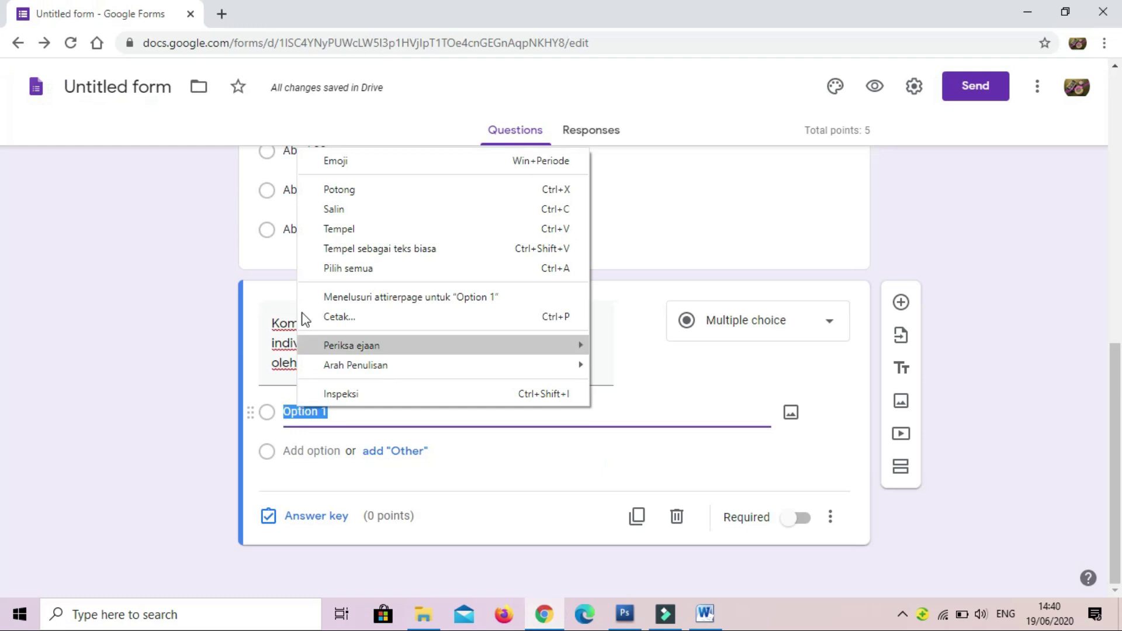
{"action": "left_click", "coordinate": [325, 230]}
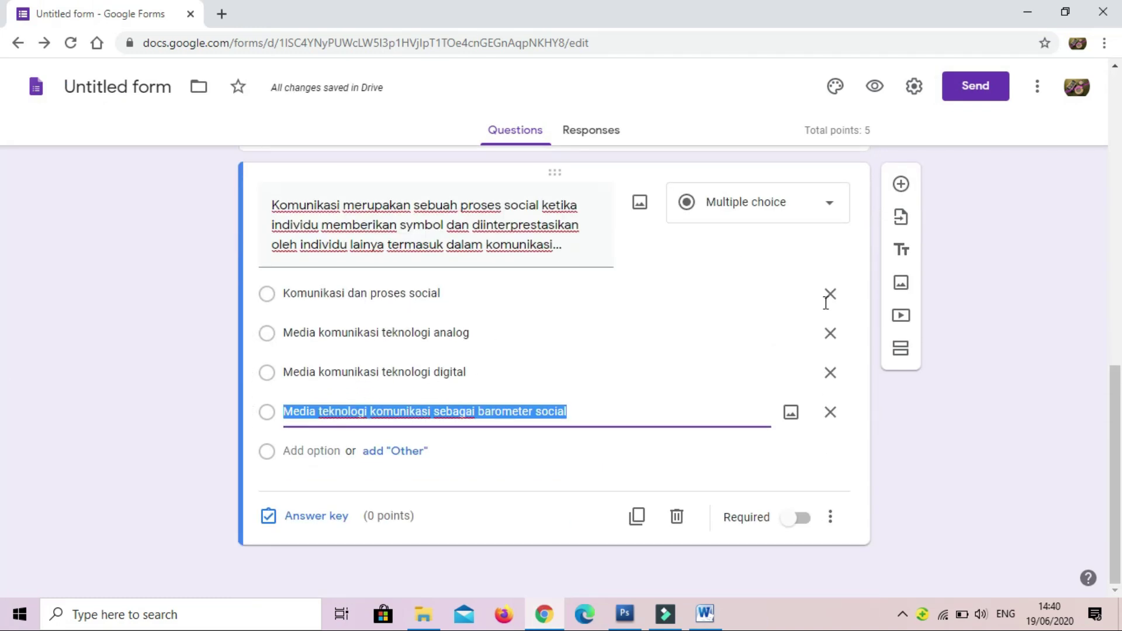
Set the answer key to "Media komunikasi teknologi digital" with 5 points, and make the Komunikasi question required.
{"action": "left_click", "coordinate": [311, 528]}
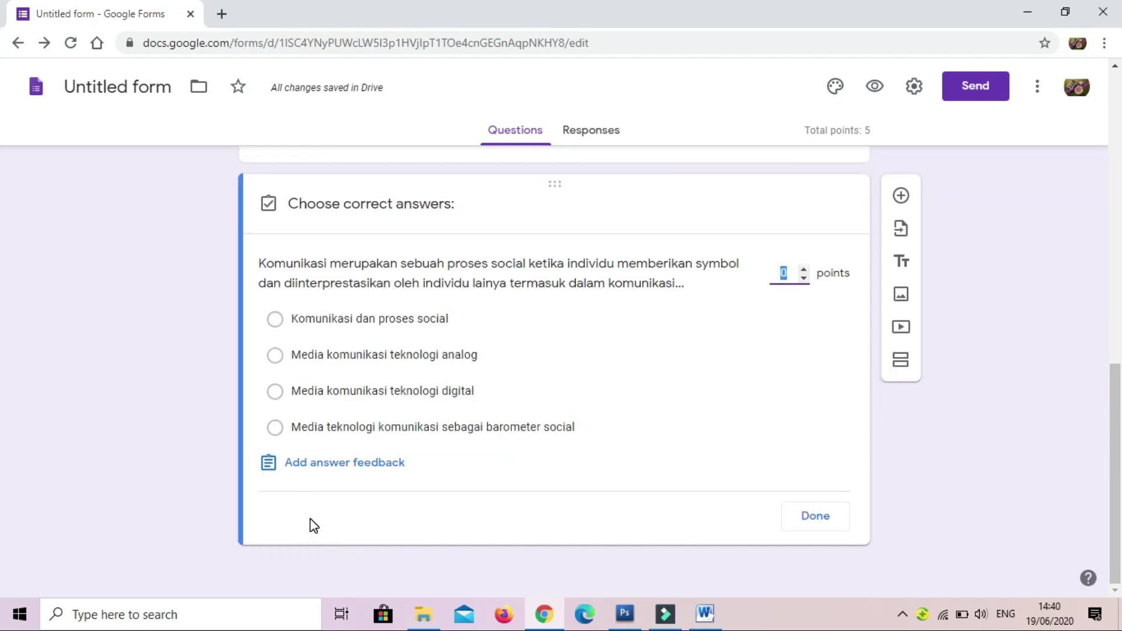
{"action": "left_click", "coordinate": [280, 393]}
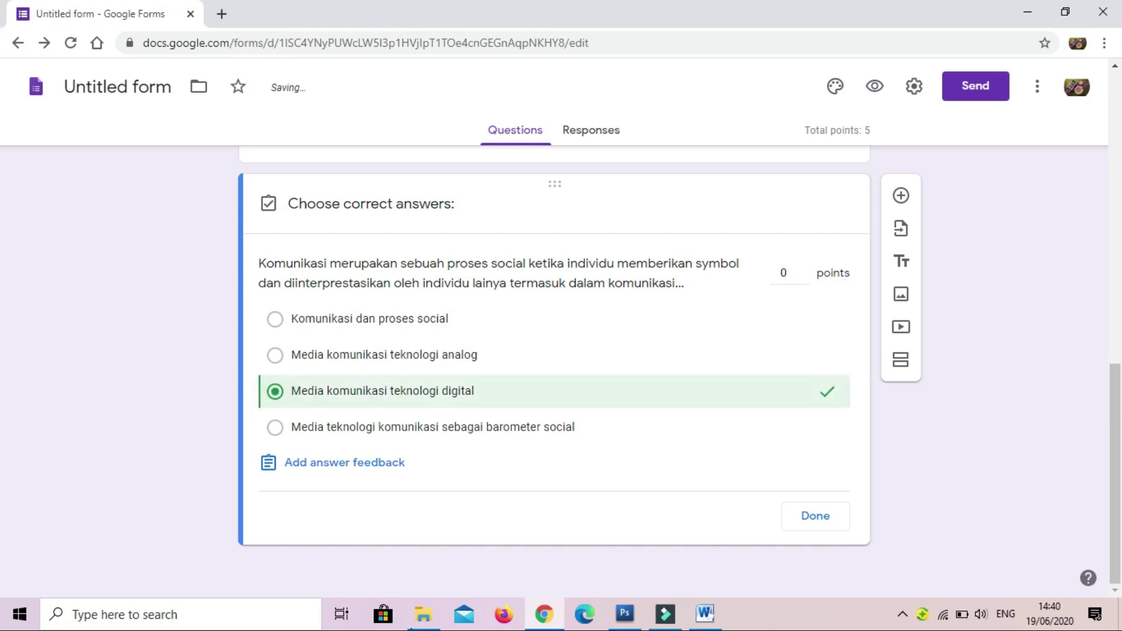
{"action": "left_click", "coordinate": [807, 270]}
{"action": "left_click", "coordinate": [806, 270]}
{"action": "left_click", "coordinate": [807, 270]}
{"action": "left_click", "coordinate": [806, 270]}
{"action": "left_click", "coordinate": [805, 270]}
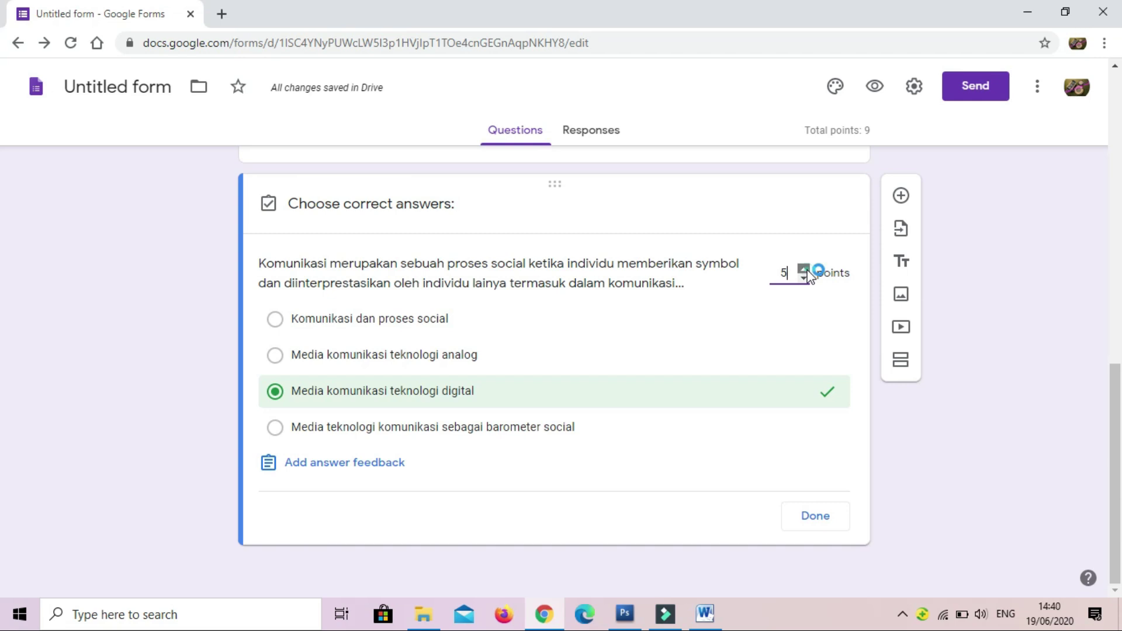
{"action": "left_click", "coordinate": [826, 526]}
{"action": "left_click", "coordinate": [800, 518]}
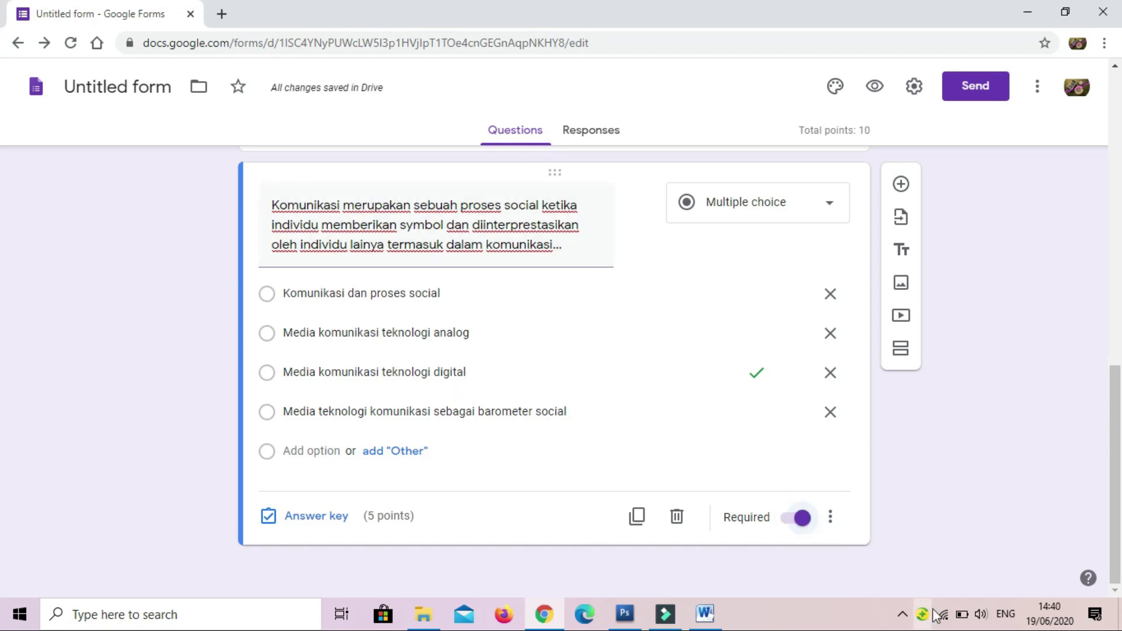
Copy a shortened sharing link for the form from the send options, and close the dialog.
{"action": "scroll", "coordinate": [536, 329], "scroll_direction": "up", "scroll_amount": 10}
{"action": "scroll", "coordinate": [536, 329], "scroll_direction": "down", "scroll_amount": 5}
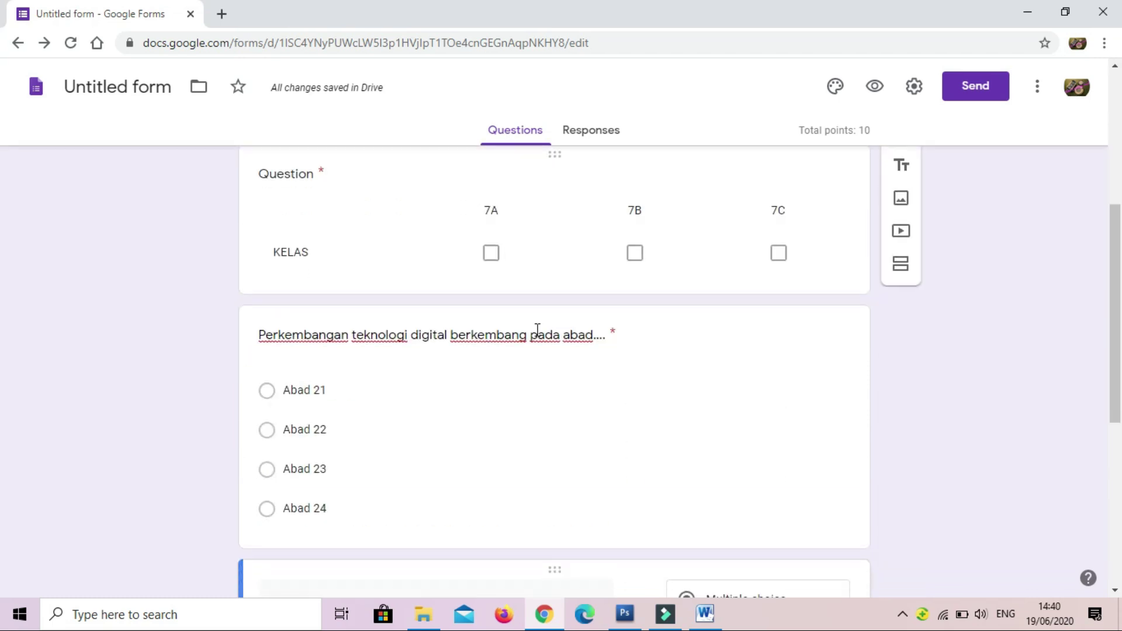
{"action": "scroll", "coordinate": [536, 331], "scroll_direction": "up", "scroll_amount": 5}
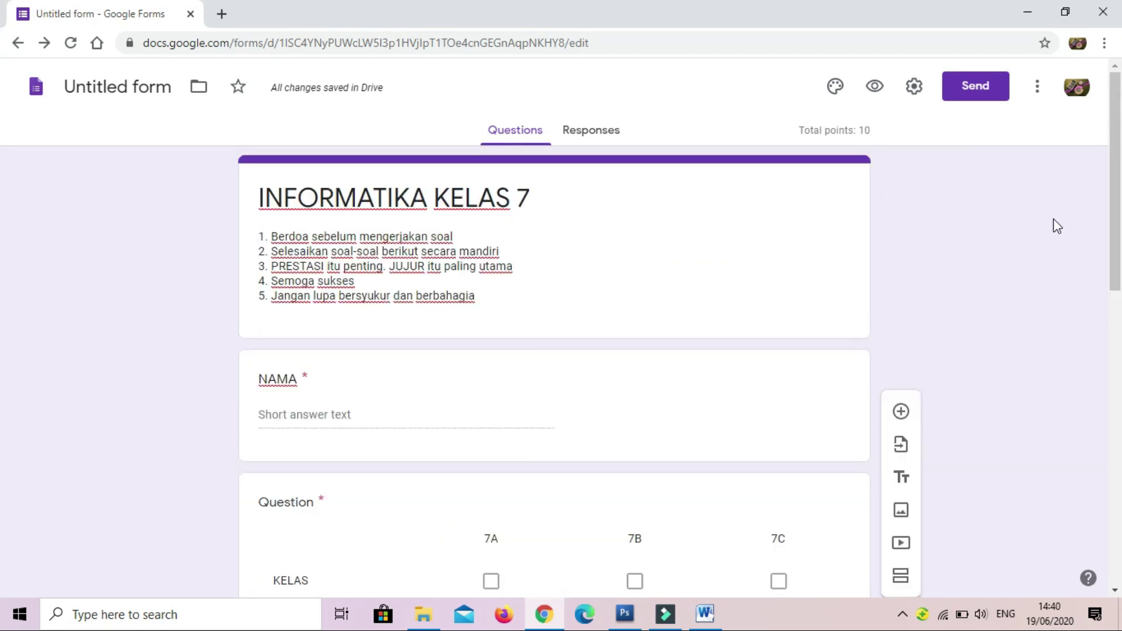
{"action": "left_click", "coordinate": [986, 94]}
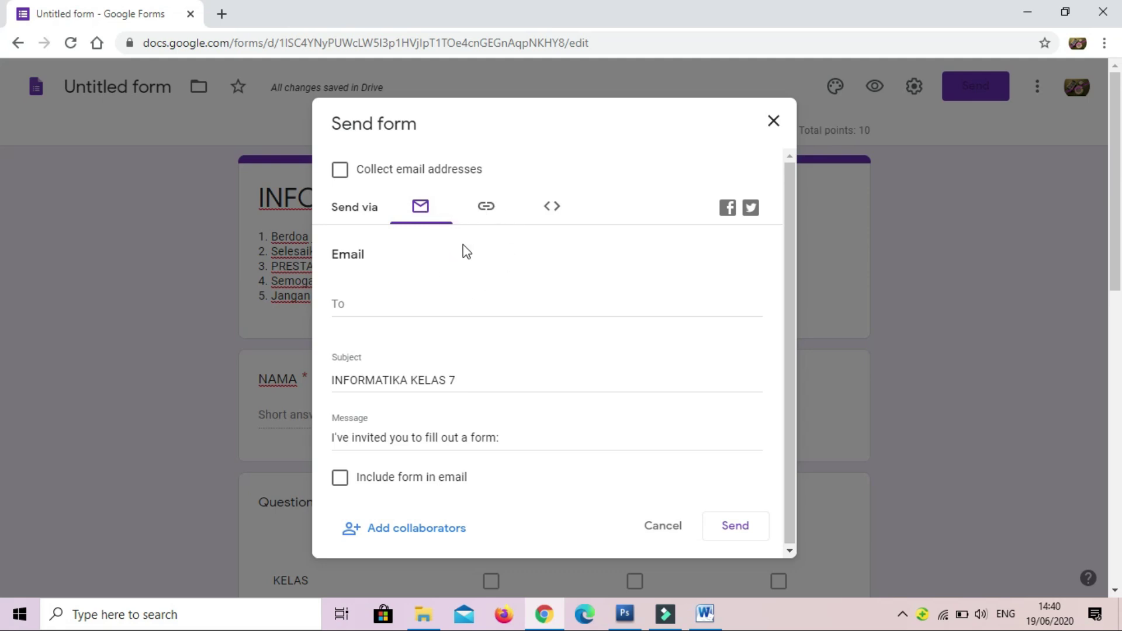
{"action": "left_click", "coordinate": [483, 211]}
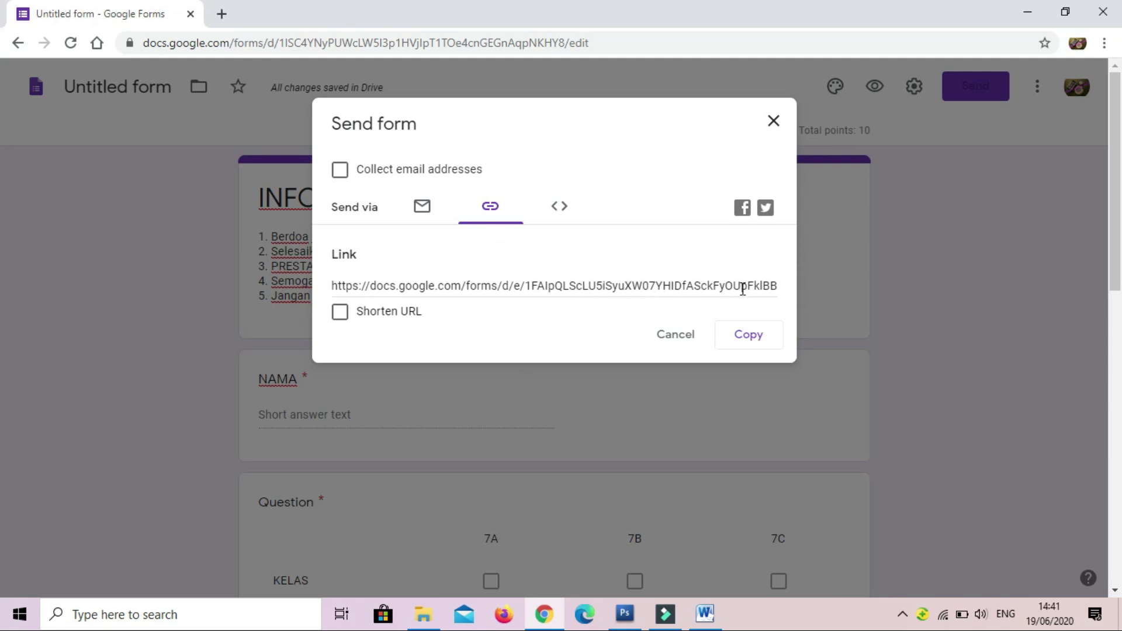
{"action": "left_click", "coordinate": [340, 316]}
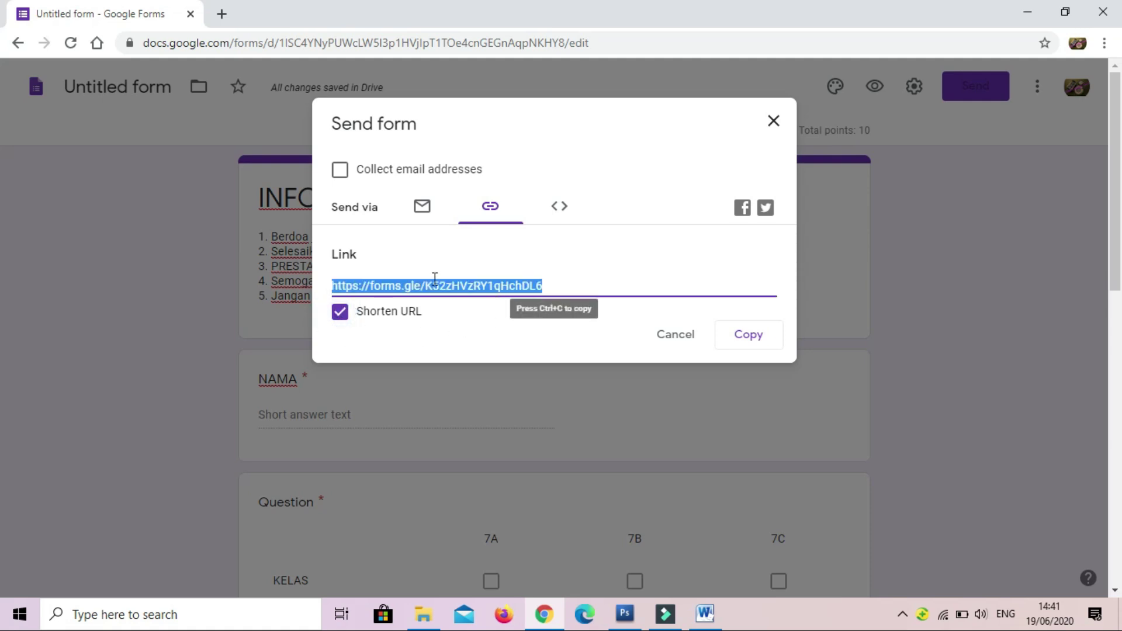
{"action": "left_click", "coordinate": [747, 339]}
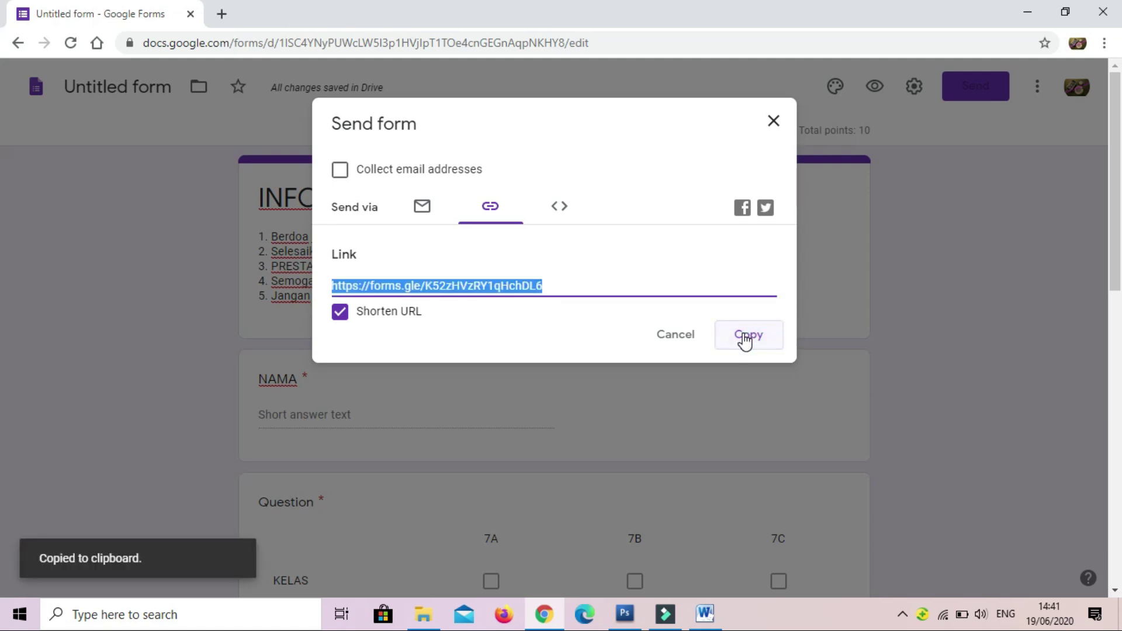
{"action": "left_click", "coordinate": [778, 123]}
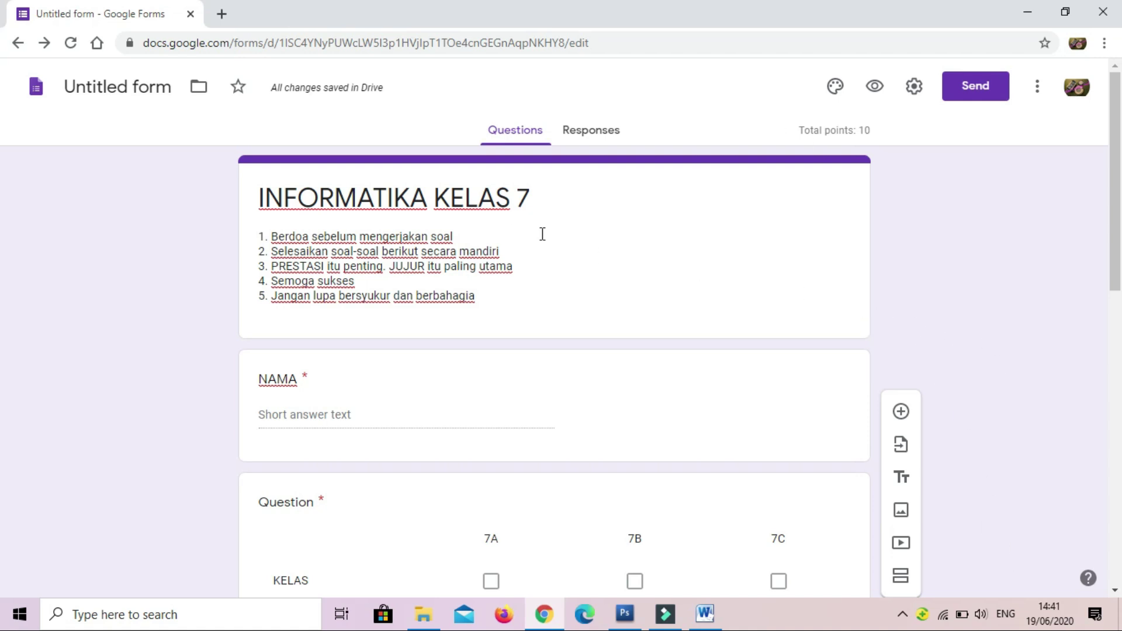
Open the form's responses view.
{"action": "left_click", "coordinate": [590, 140]}
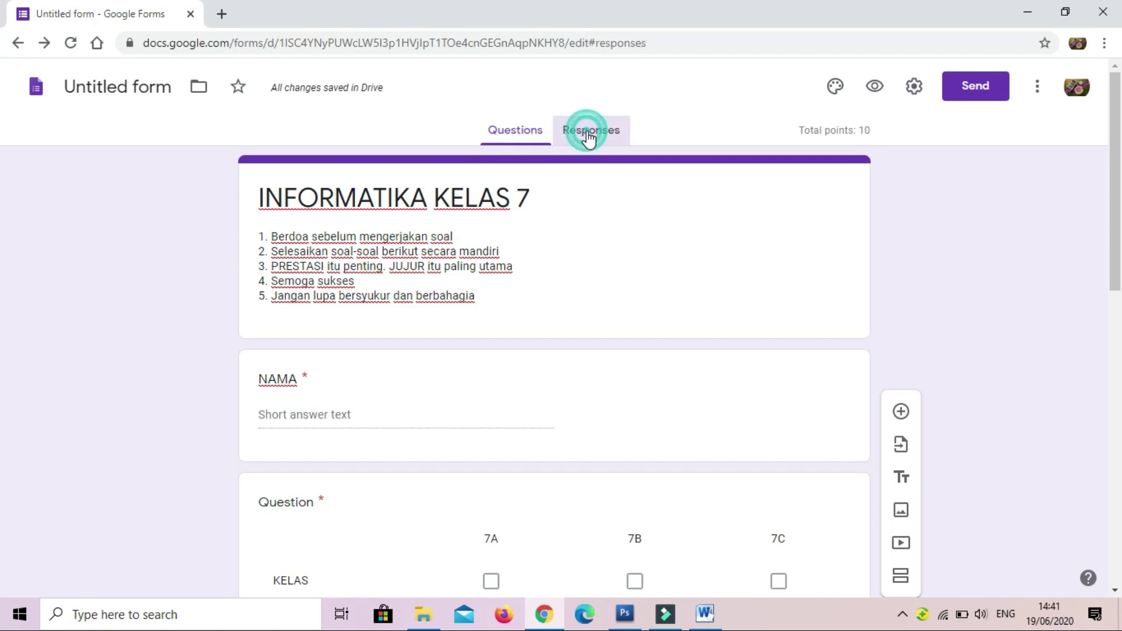